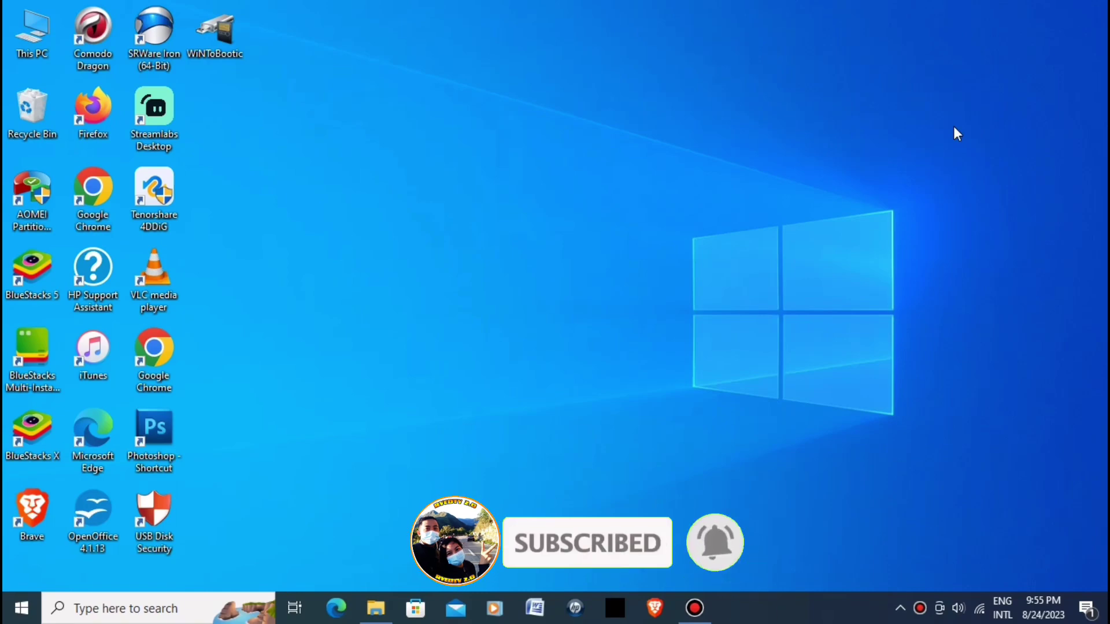
Open This PC and view the properties of the TRASHID #2 (F:) drive
{"action": "double_click", "coordinate": [34, 34]}
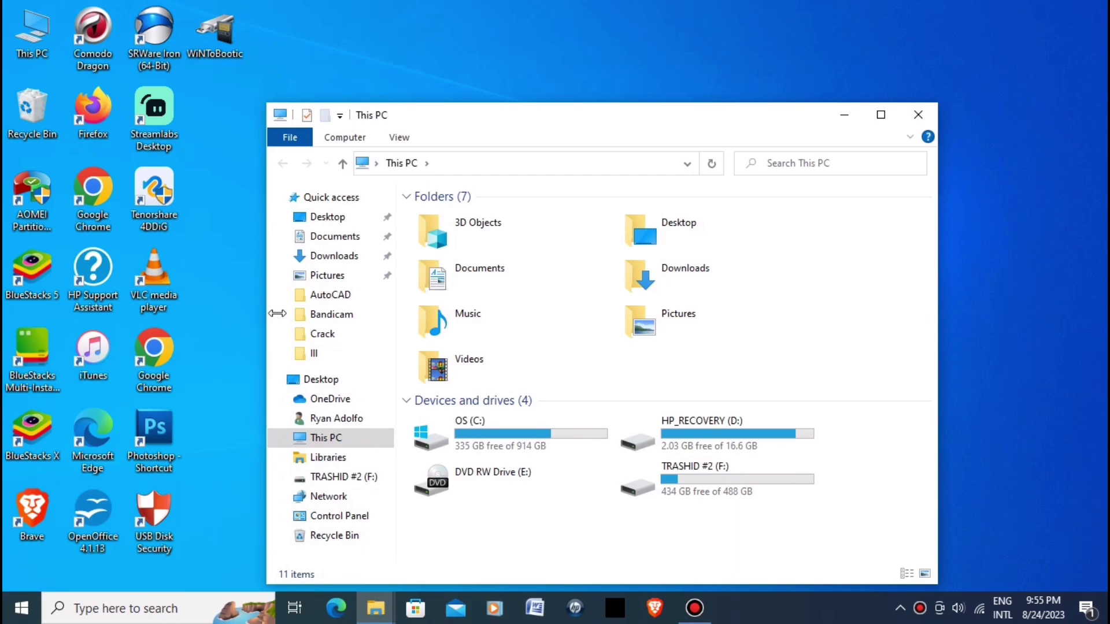
{"action": "left_click", "coordinate": [682, 497]}
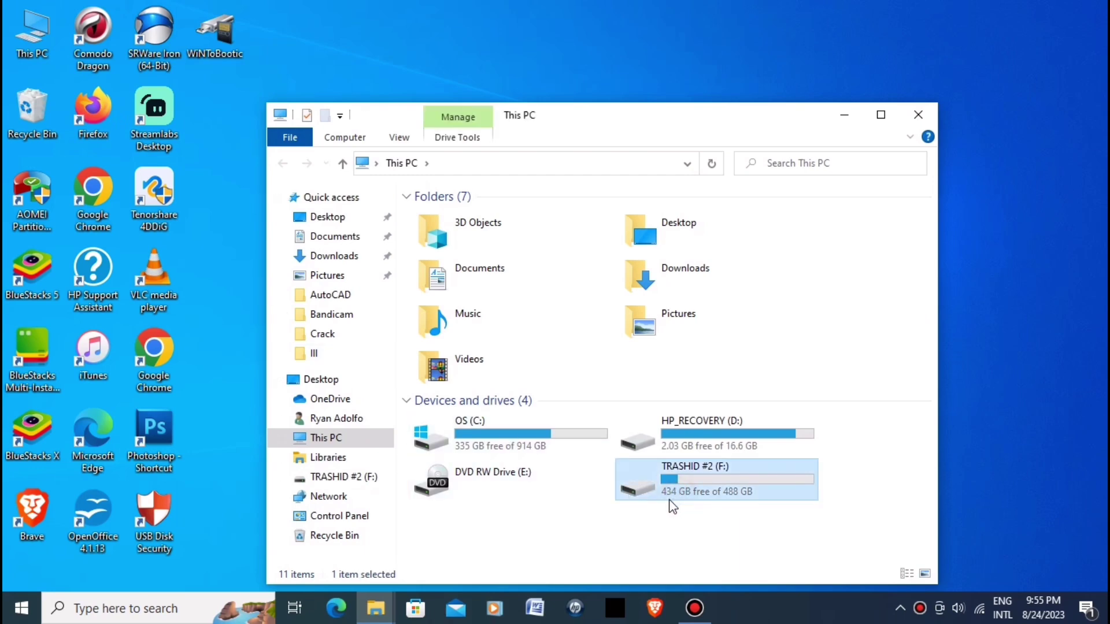
{"action": "right_click", "coordinate": [731, 498]}
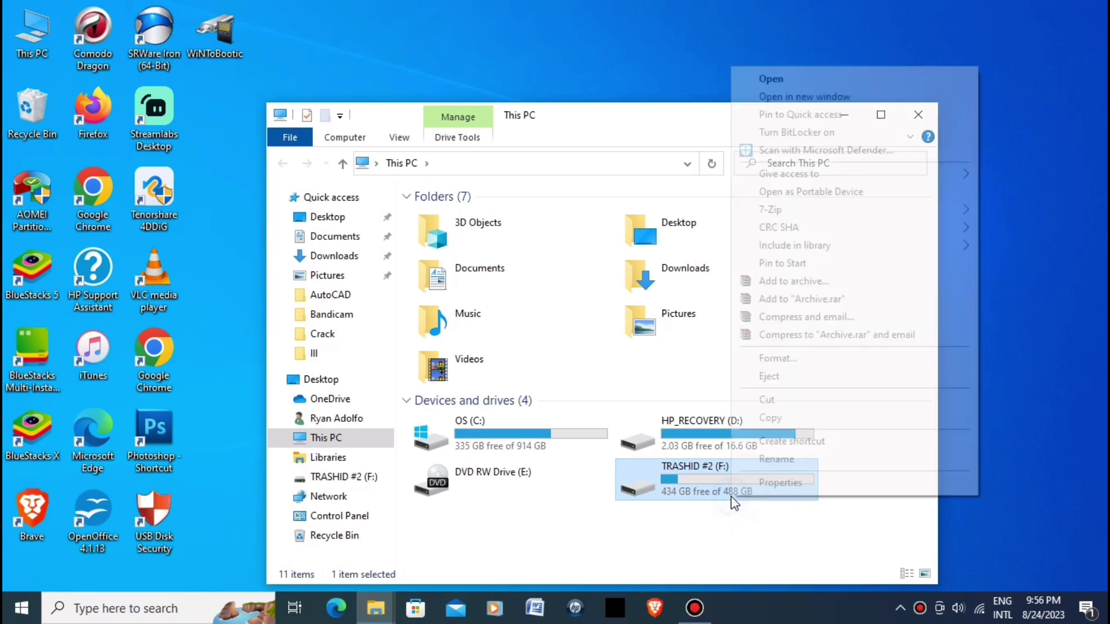
{"action": "left_click", "coordinate": [768, 490]}
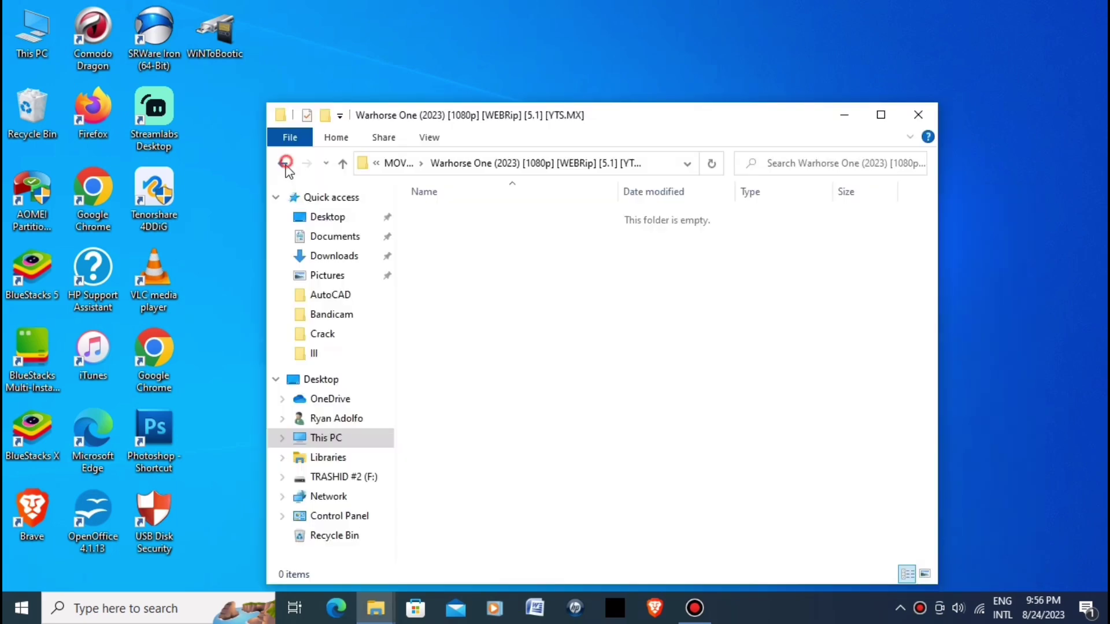
Check the contents of the Transformers Rise Of The Beasts and The Flash folders in MOVIES
{"action": "left_click", "coordinate": [457, 539]}
{"action": "double_click", "coordinate": [460, 541]}
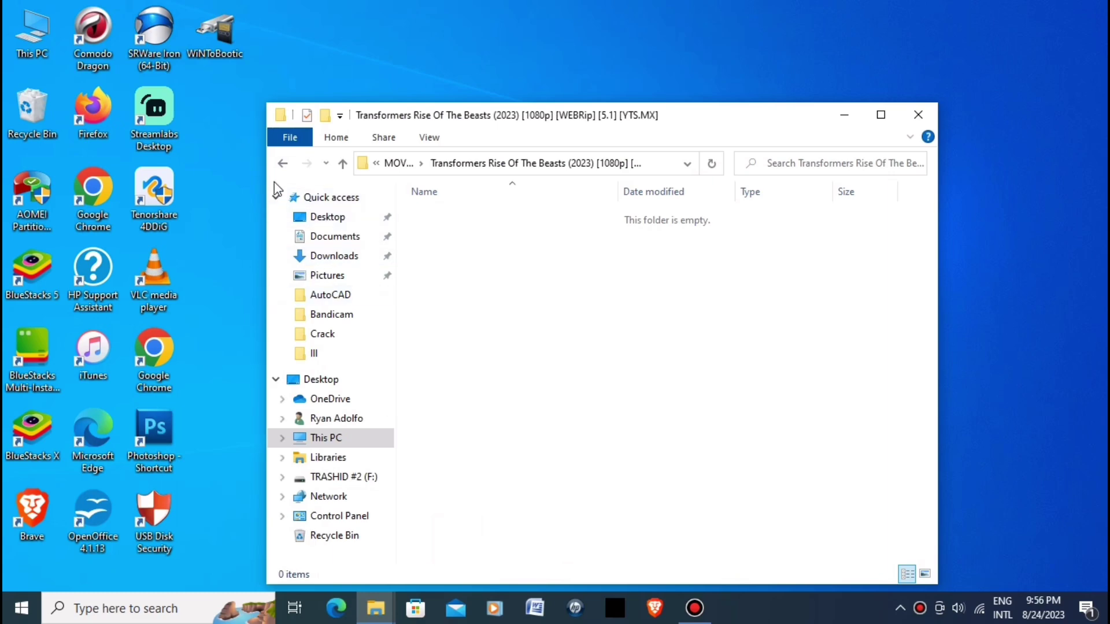
{"action": "left_click", "coordinate": [278, 166]}
{"action": "double_click", "coordinate": [454, 538]}
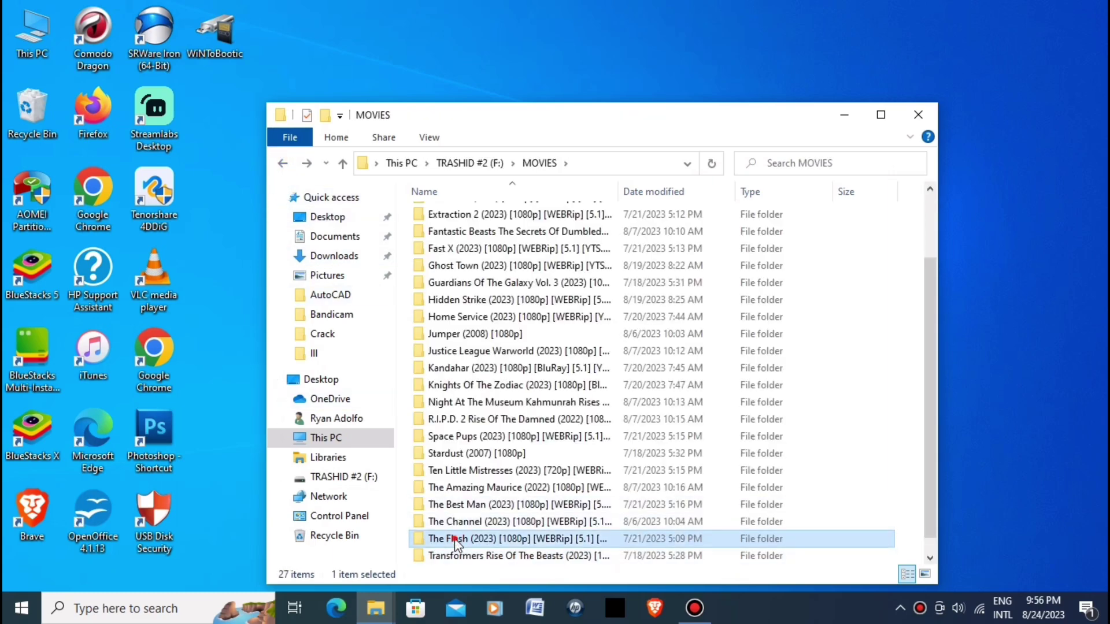
{"action": "left_click", "coordinate": [283, 164]}
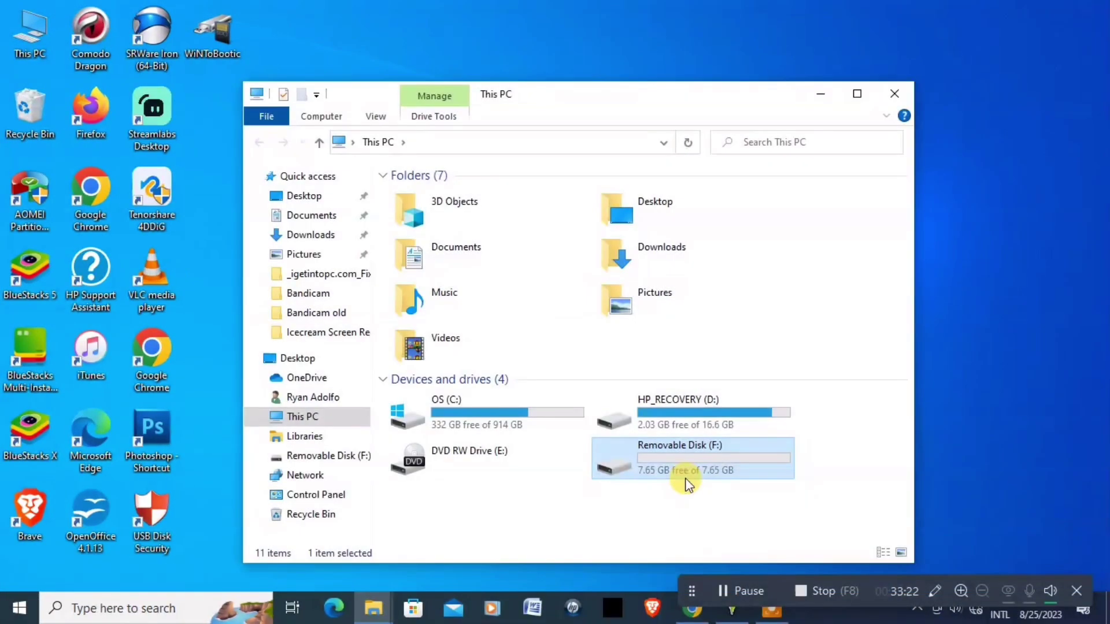
Check the free space and total size of Removable Disk (F:), and close the This PC window
{"action": "mouse_move", "coordinate": [688, 485]}
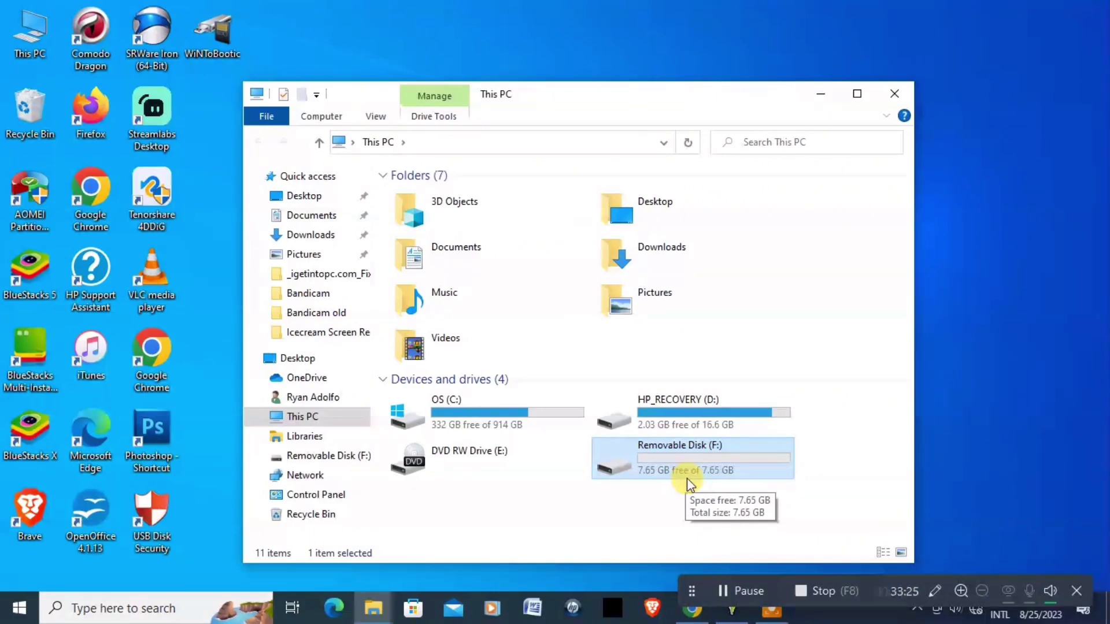
{"action": "left_click", "coordinate": [896, 96]}
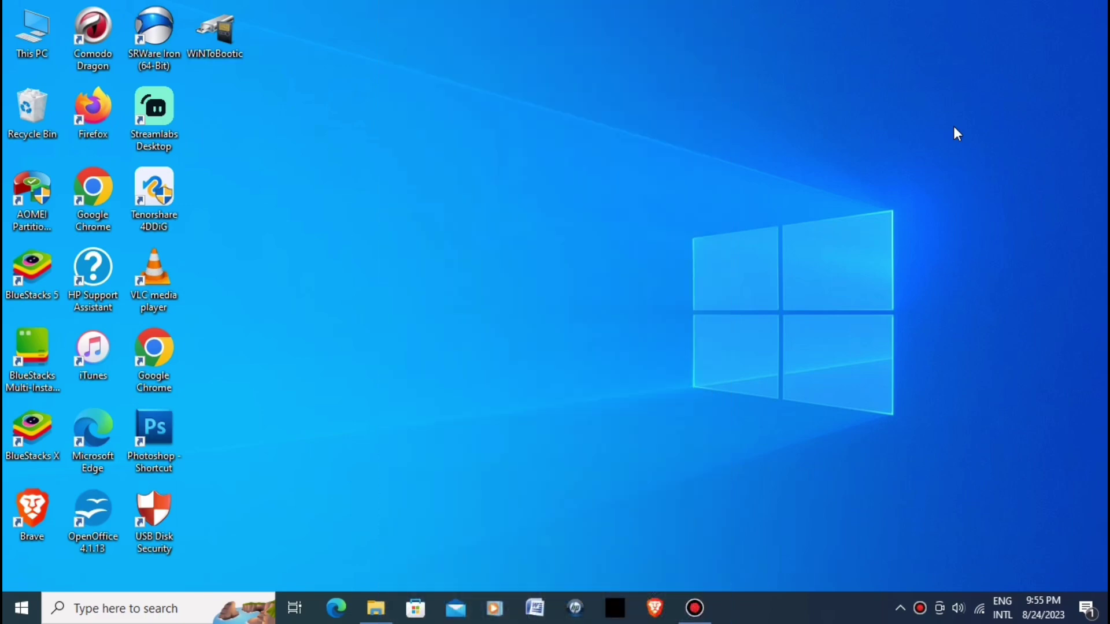
Open This PC, inspect the file system and capacity in the TRASHID #2 (F:) properties, and close them
{"action": "double_click", "coordinate": [35, 50]}
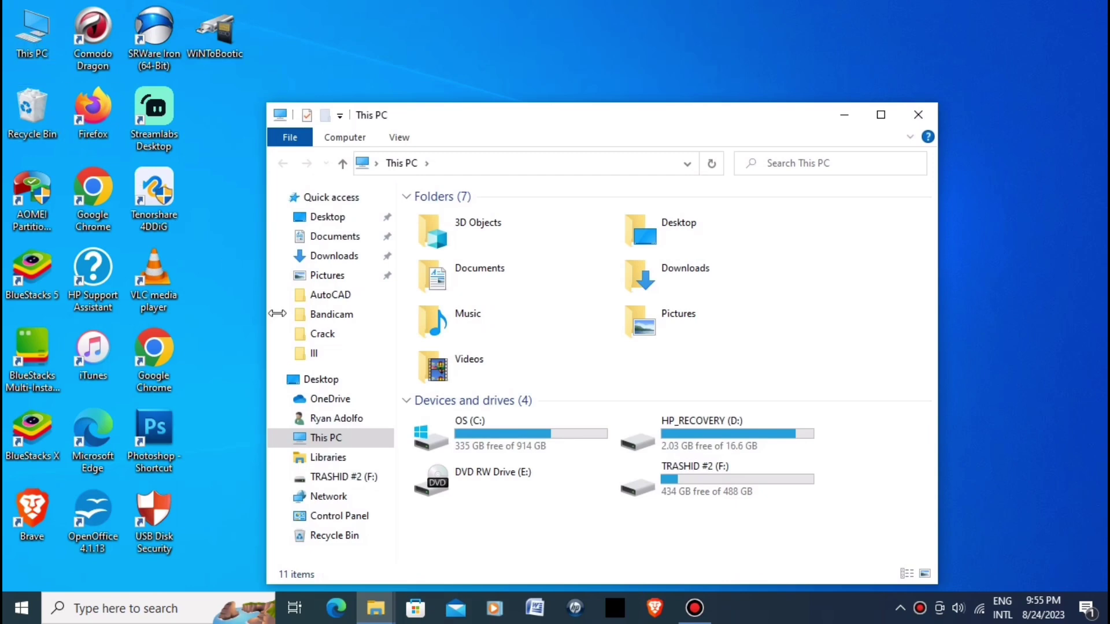
{"action": "left_click", "coordinate": [682, 498]}
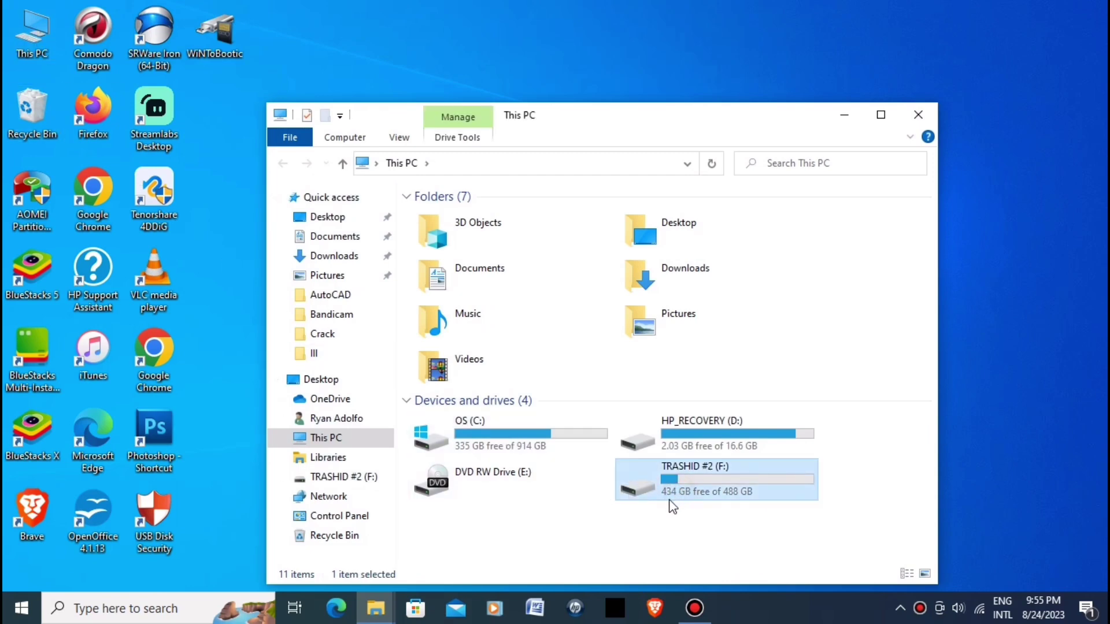
{"action": "right_click", "coordinate": [733, 501]}
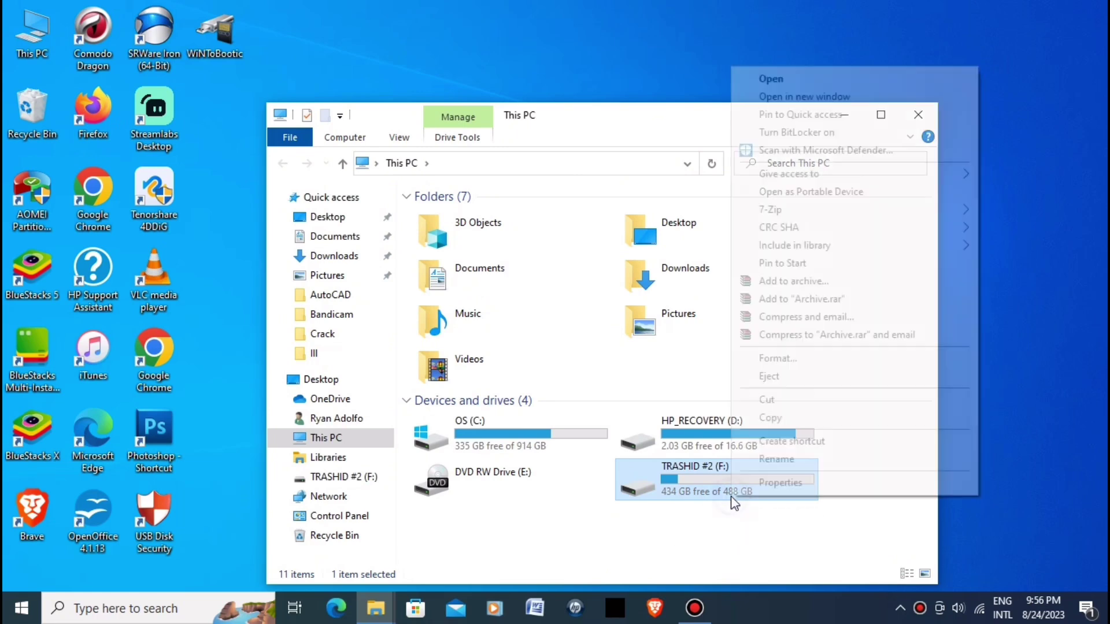
{"action": "left_click", "coordinate": [770, 487]}
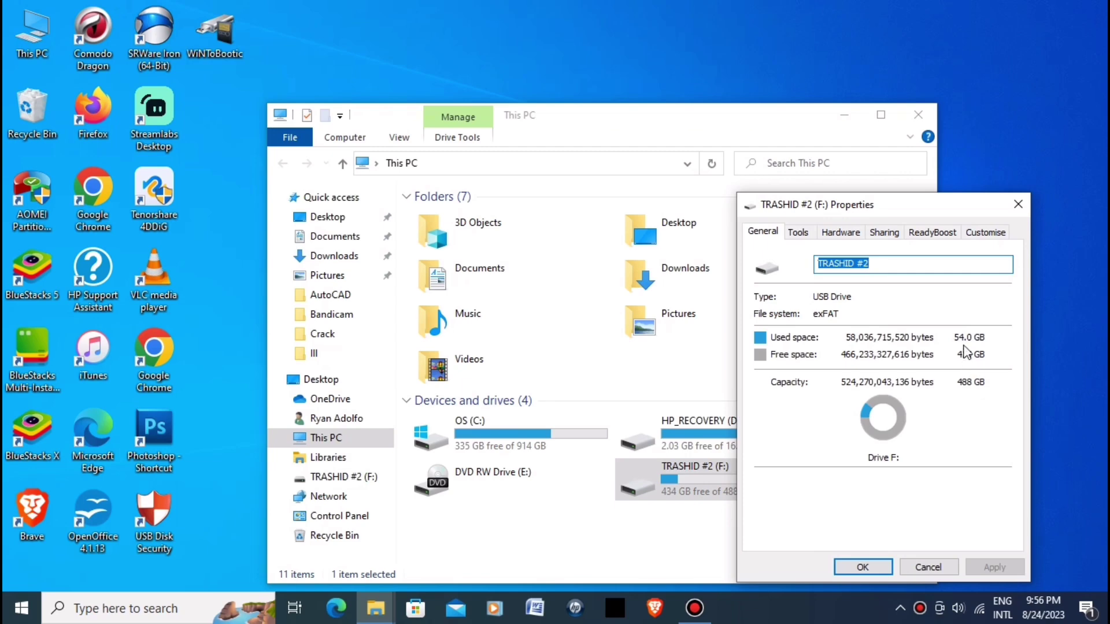
{"action": "left_click", "coordinate": [881, 566]}
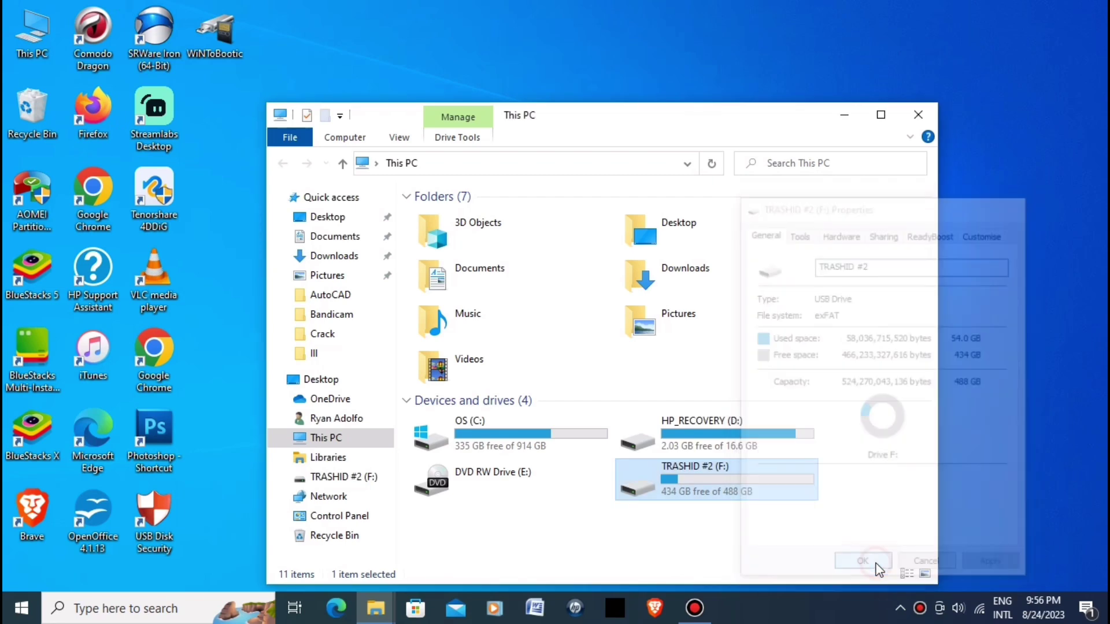
Open the MOVIES folder on TRASHID #2 (F:) and inspect the Warhorse One (2023) folder
{"action": "double_click", "coordinate": [747, 490]}
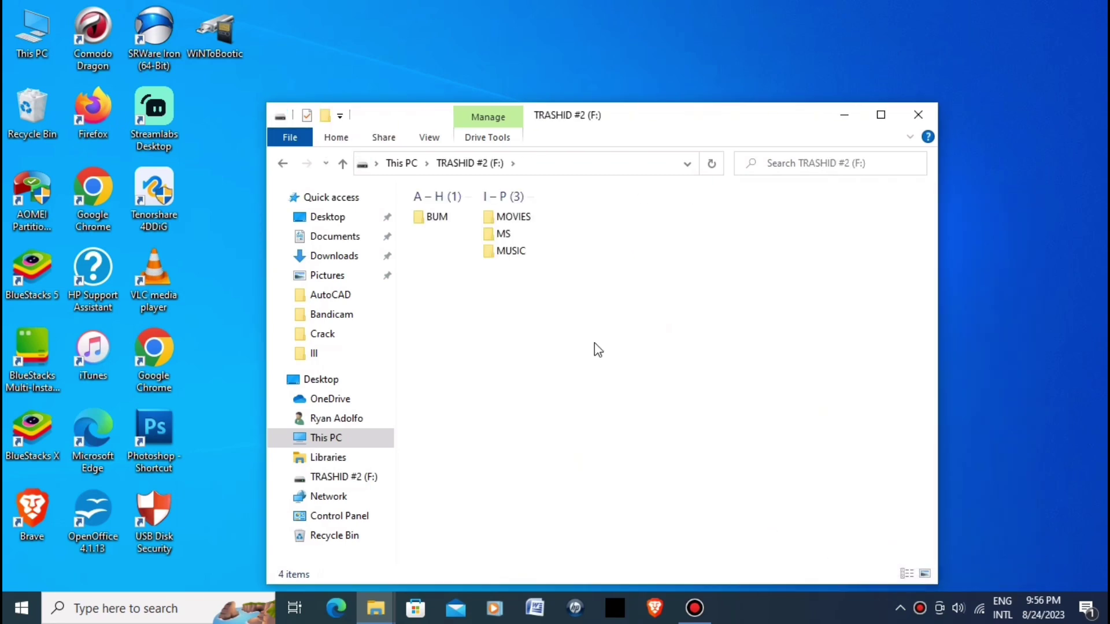
{"action": "double_click", "coordinate": [519, 222]}
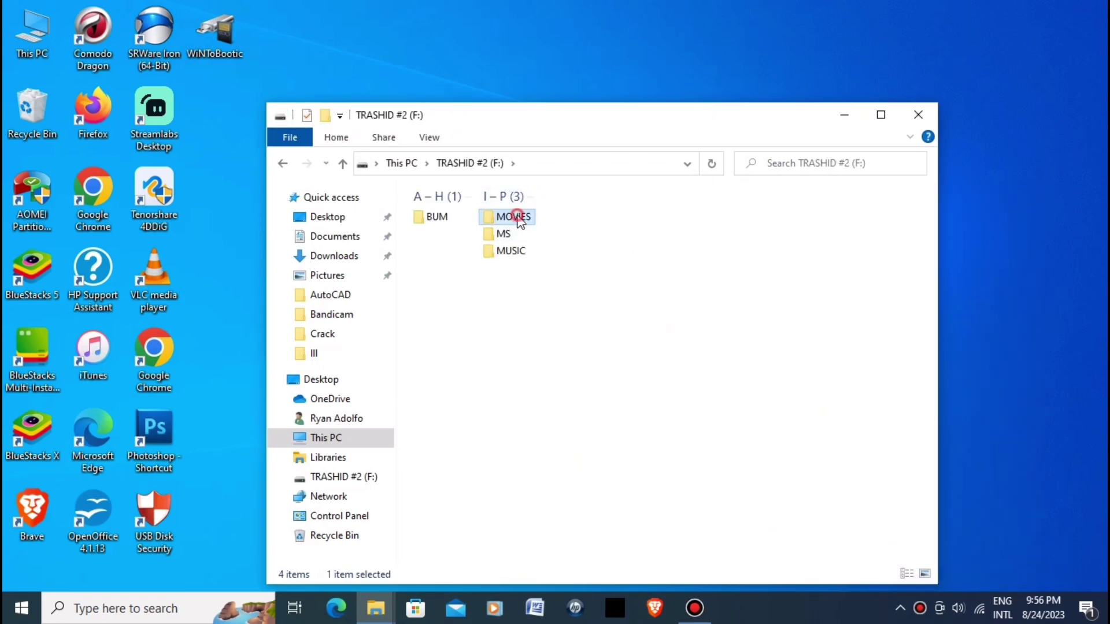
{"action": "scroll", "coordinate": [464, 549], "scroll_direction": "down", "scroll_amount": 2}
{"action": "scroll", "coordinate": [464, 552], "scroll_direction": "down", "scroll_amount": 1}
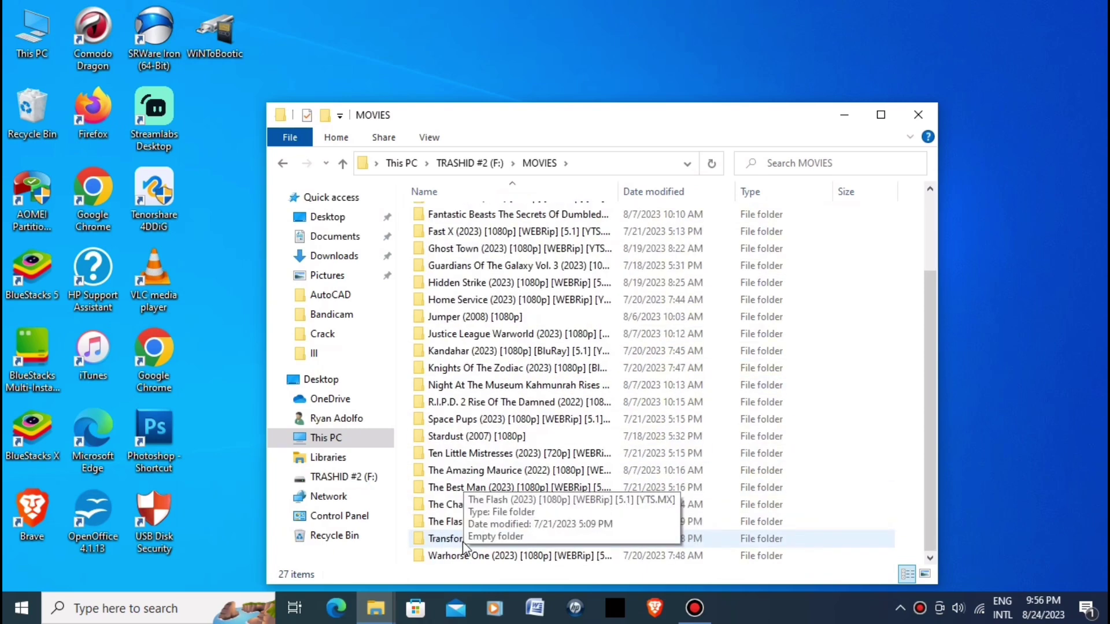
{"action": "double_click", "coordinate": [464, 554]}
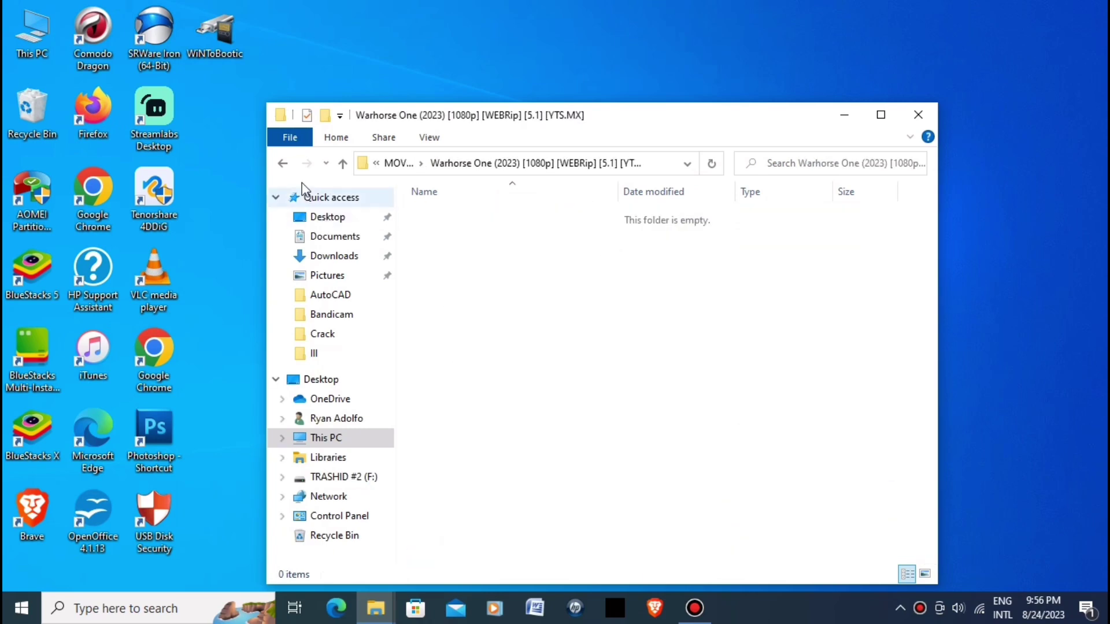
Inspect the Transformers Rise Of The Beasts and The Flash folders in MOVIES, and close the file window
{"action": "left_click", "coordinate": [282, 163]}
{"action": "left_click", "coordinate": [458, 538]}
{"action": "double_click", "coordinate": [459, 538]}
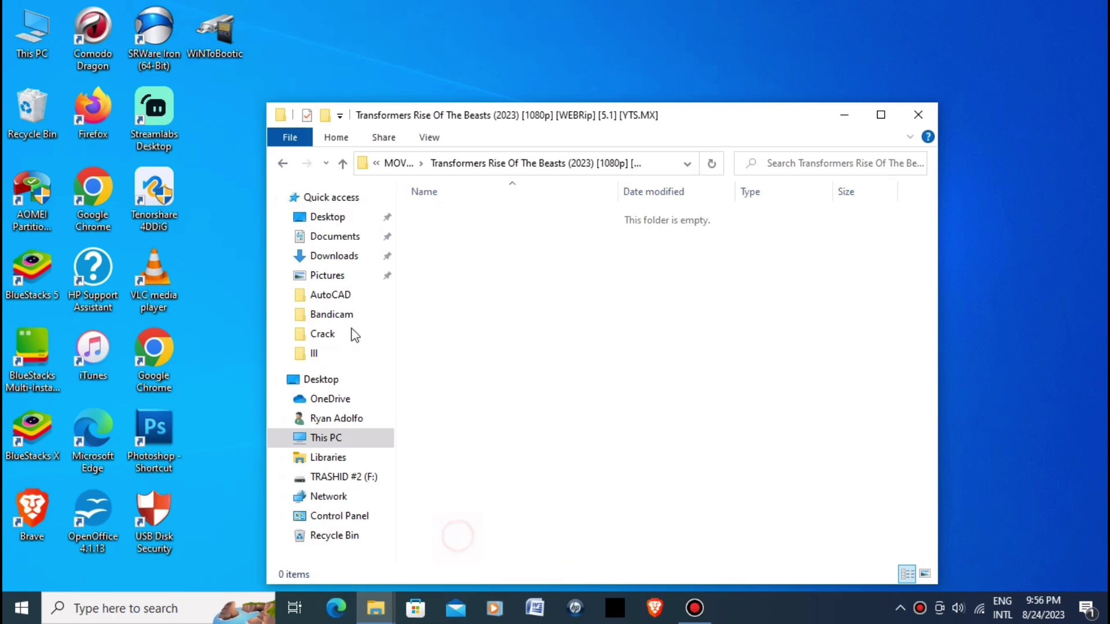
{"action": "left_click", "coordinate": [278, 163]}
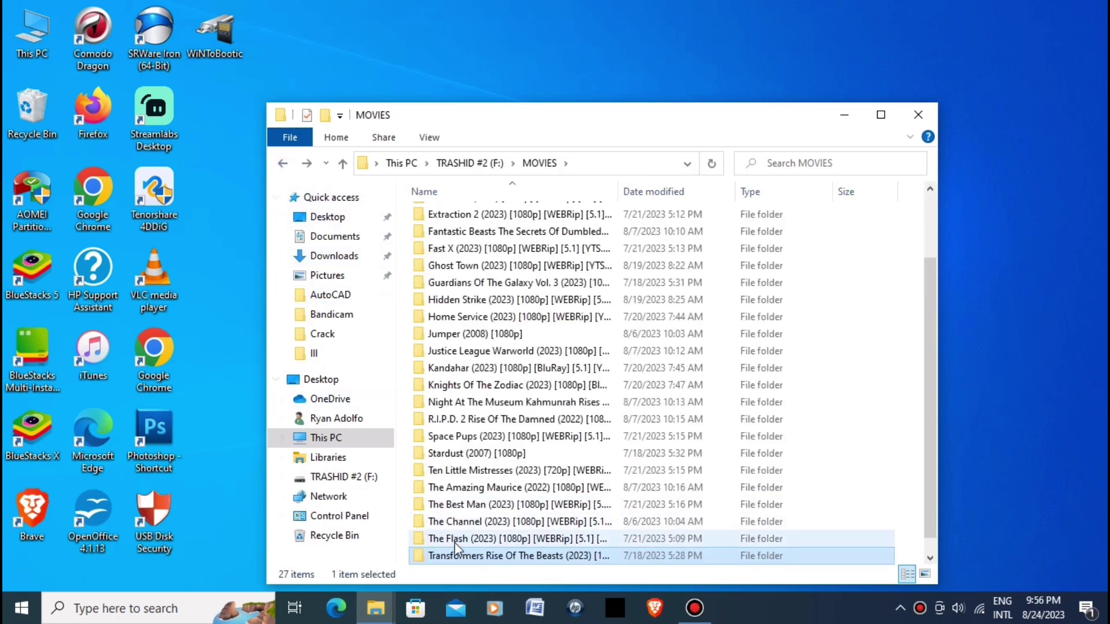
{"action": "left_click", "coordinate": [455, 538]}
{"action": "double_click", "coordinate": [454, 538]}
{"action": "left_click", "coordinate": [282, 163]}
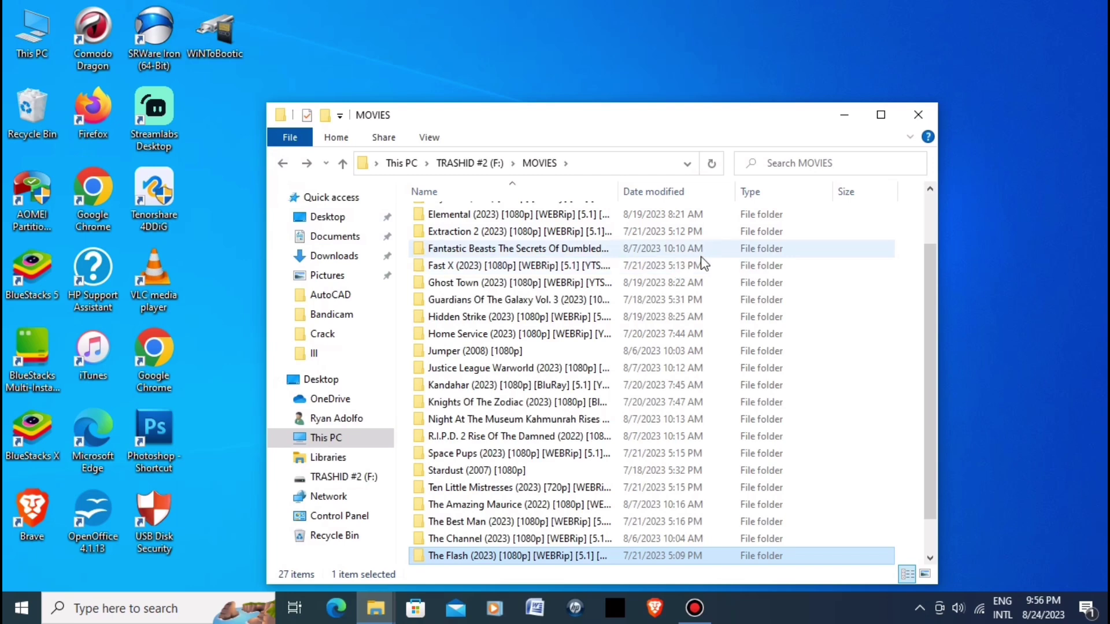
{"action": "left_click", "coordinate": [920, 117]}
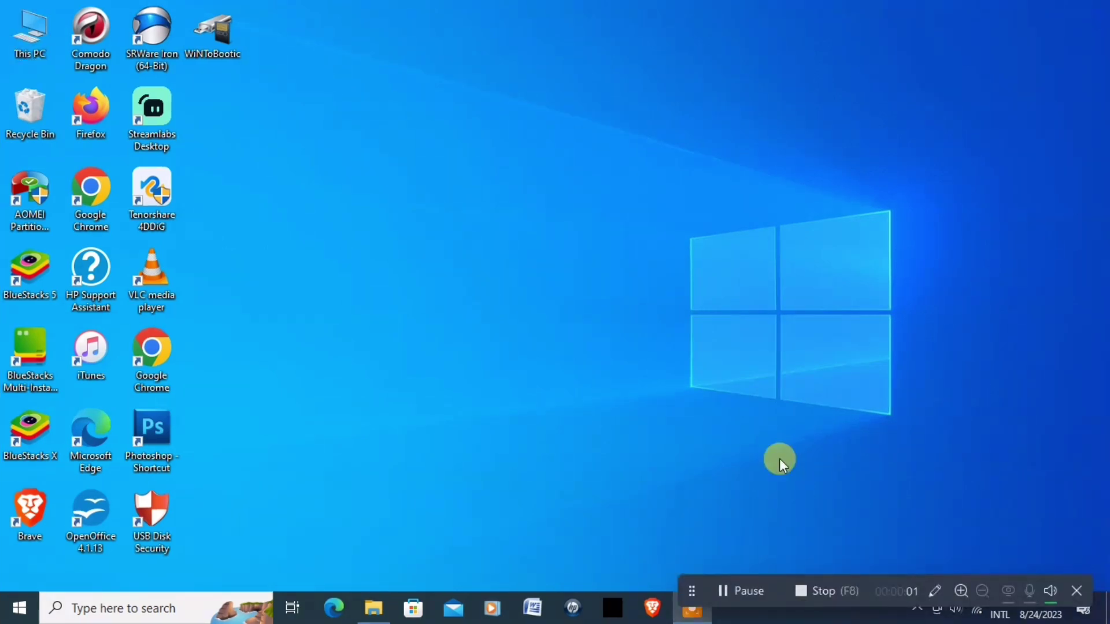
In Google Chrome, search for "chipgenius usbdev" and open the ChipGenius v4.21.0701 page on usbdev.ru
{"action": "double_click", "coordinate": [161, 345]}
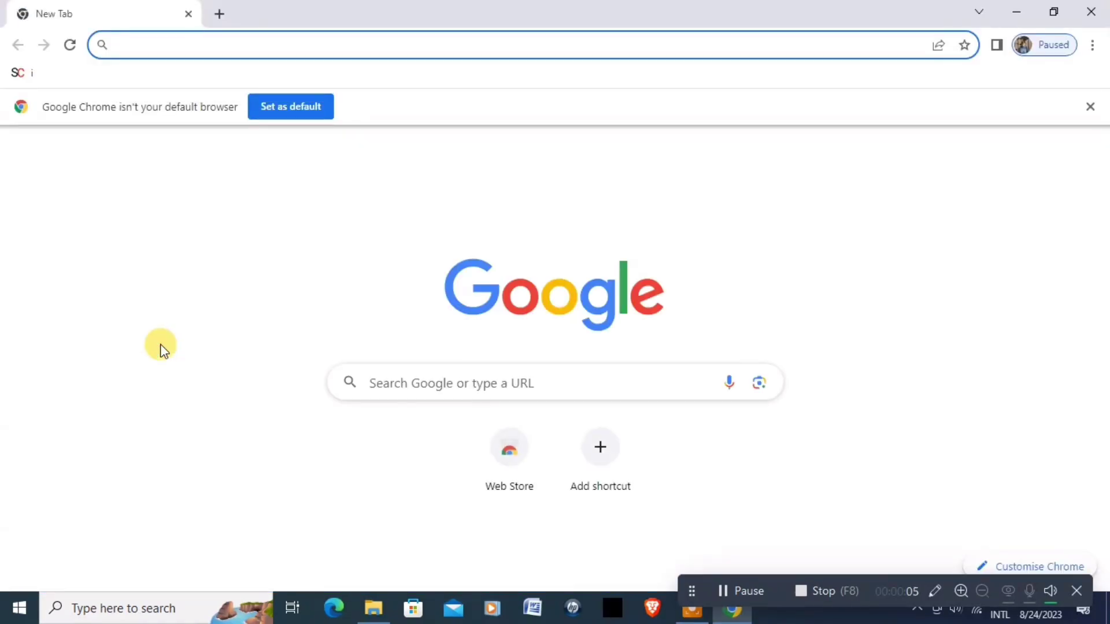
{"action": "type", "text": "c"}
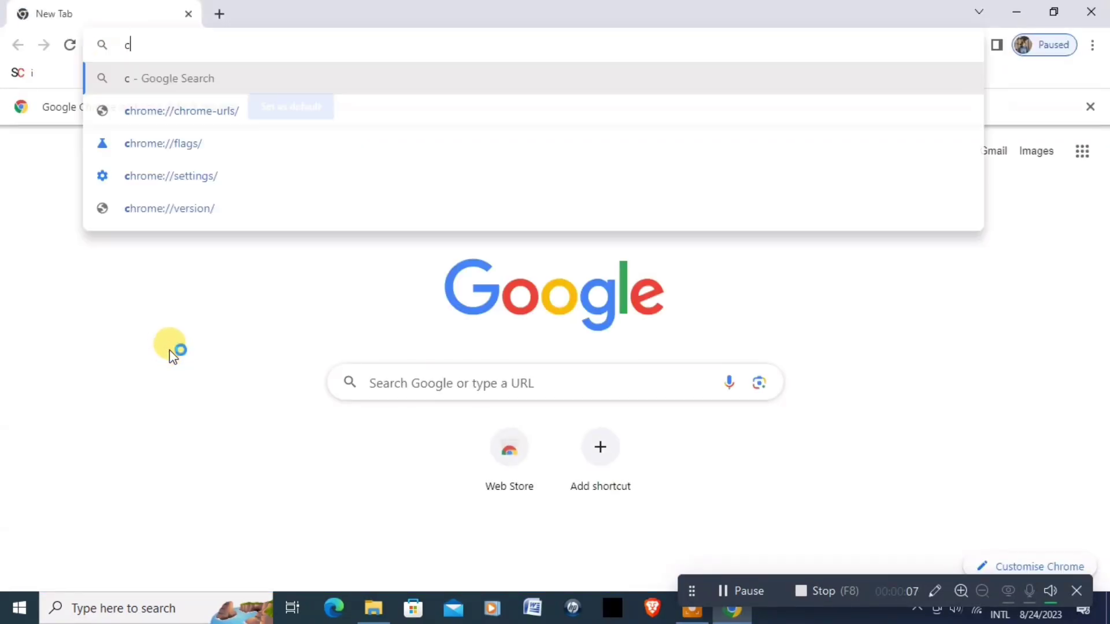
{"action": "type", "text": "hipgen"}
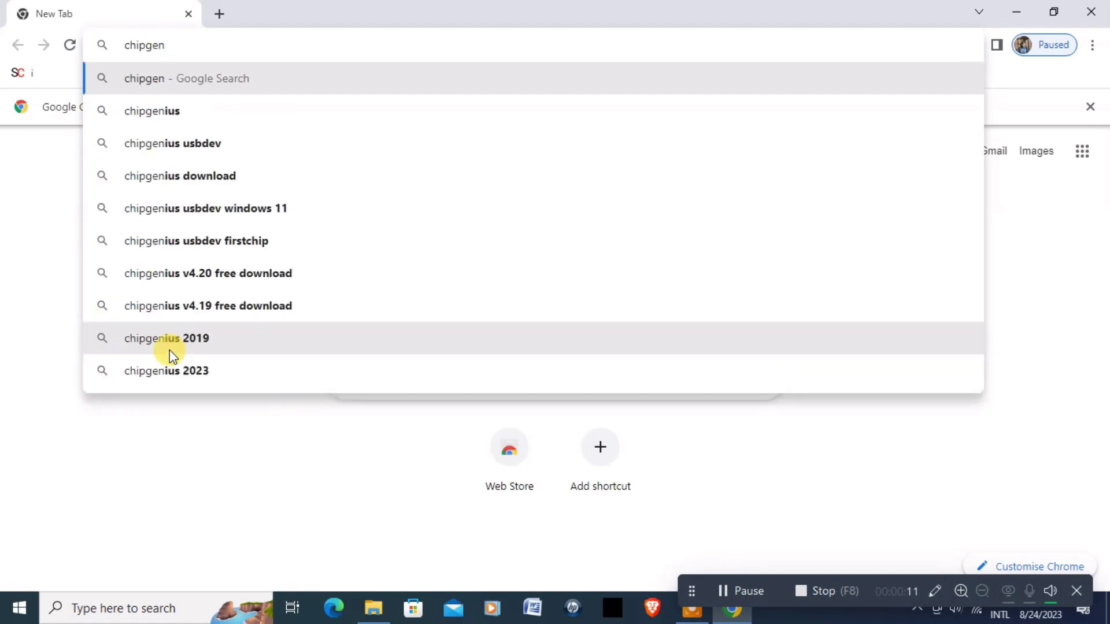
{"action": "left_click", "coordinate": [217, 144]}
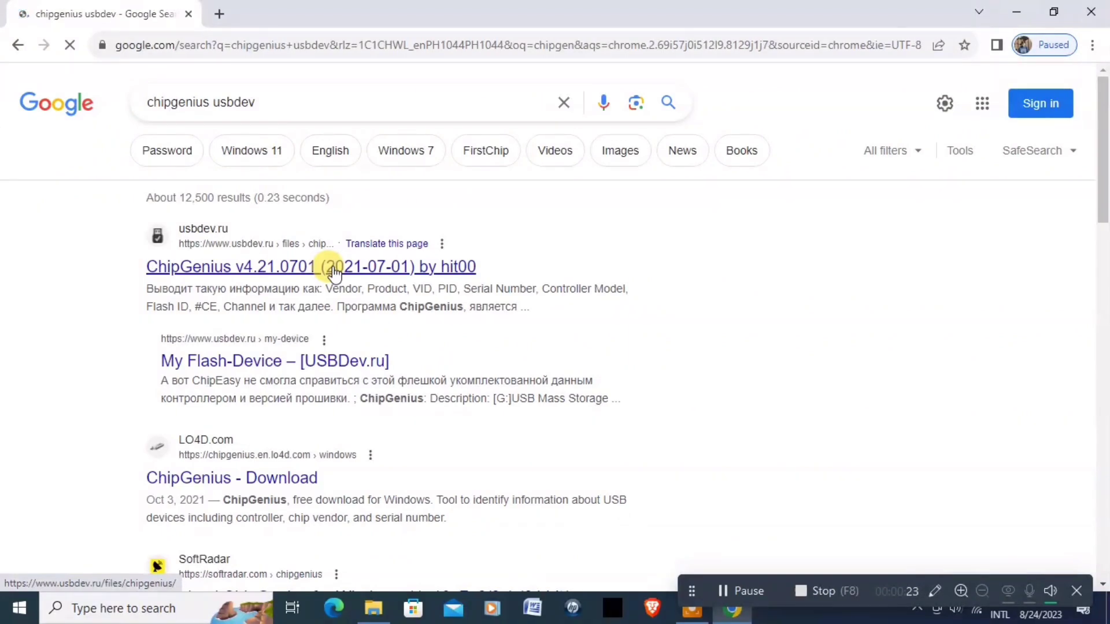
{"action": "left_click", "coordinate": [334, 268]}
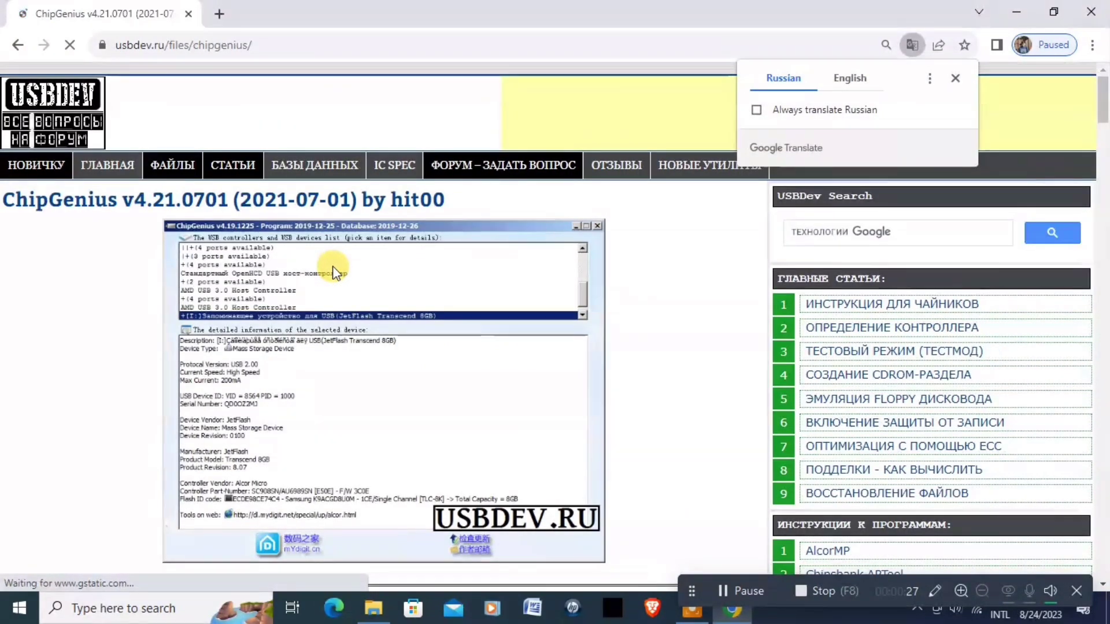
Start downloading ChipGenius_v4_21_0701.rar from the ChipGenius version list
{"action": "scroll", "coordinate": [521, 307], "scroll_direction": "down", "scroll_amount": 10}
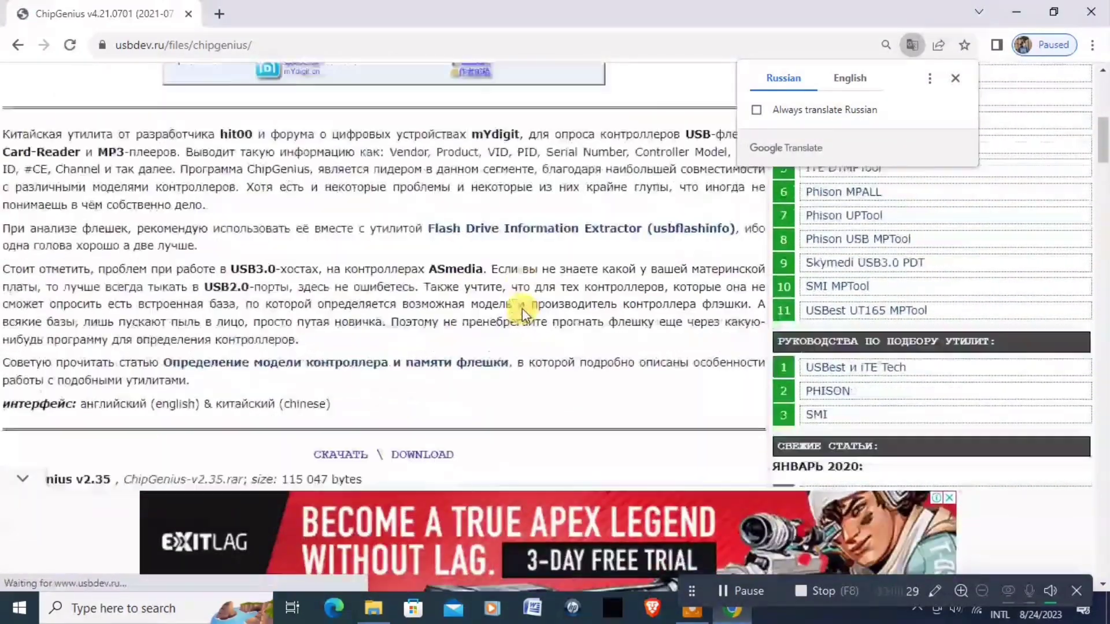
{"action": "scroll", "coordinate": [522, 308], "scroll_direction": "down", "scroll_amount": 15}
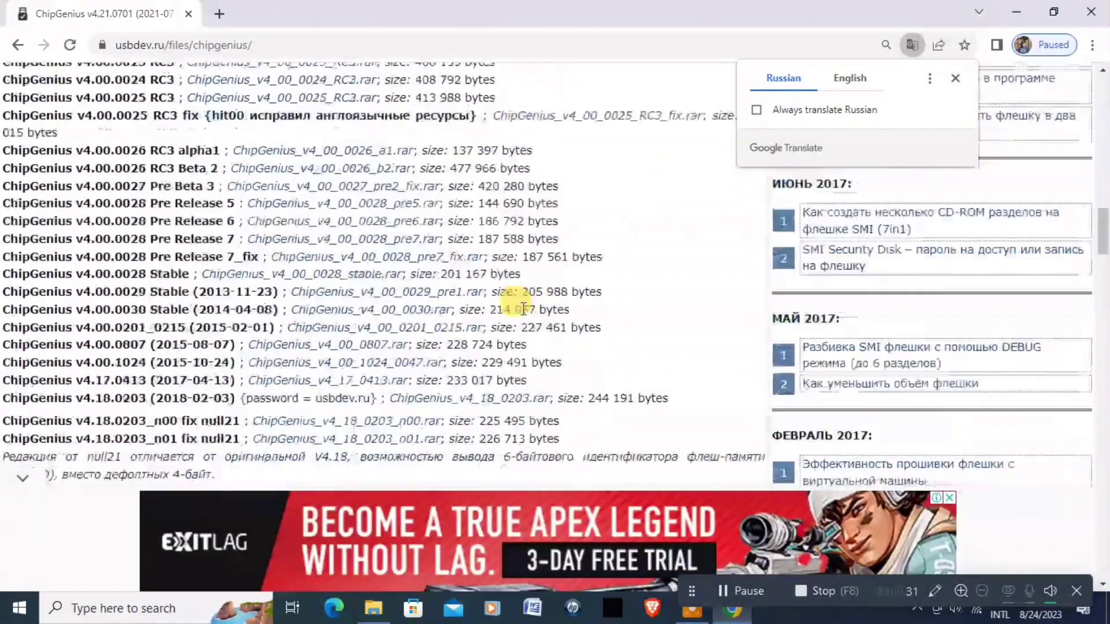
{"action": "scroll", "coordinate": [522, 308], "scroll_direction": "down", "scroll_amount": 2}
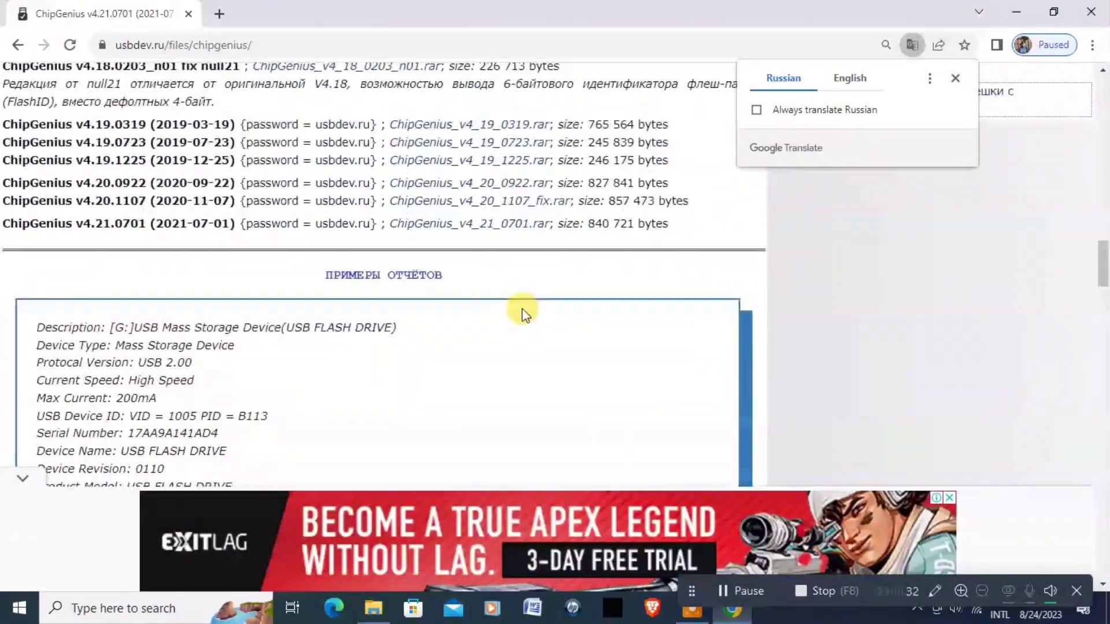
{"action": "left_click", "coordinate": [503, 236]}
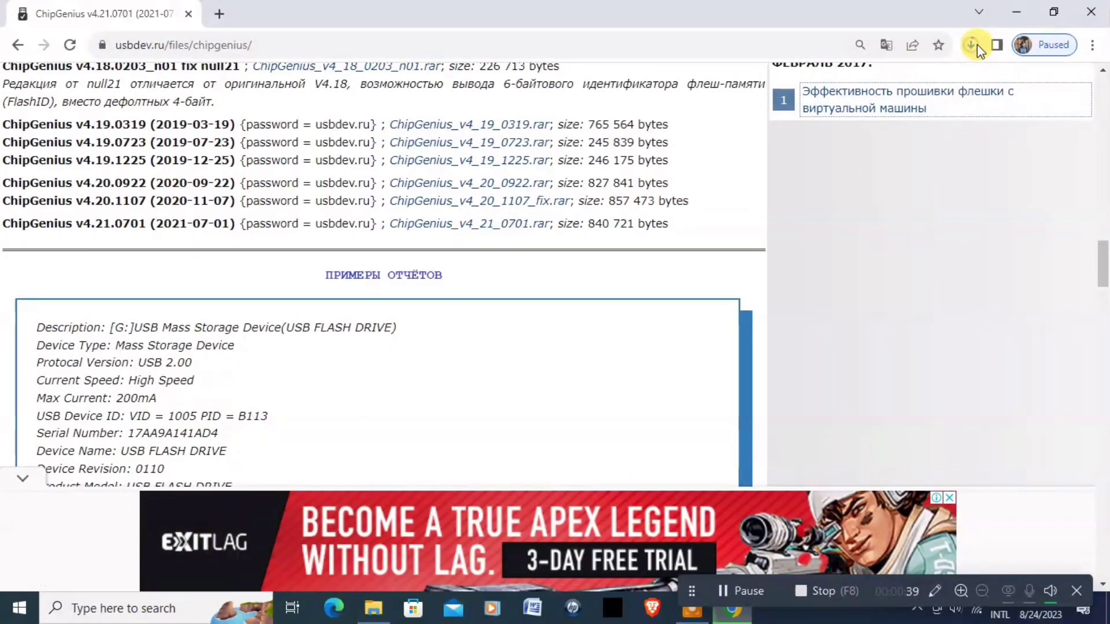
Show all downloads, cancel the ChipGenius_v4_21_0701 (1).rar download and remove it from the list
{"action": "left_click", "coordinate": [972, 45]}
{"action": "left_click", "coordinate": [972, 45]}
{"action": "left_click", "coordinate": [972, 45]}
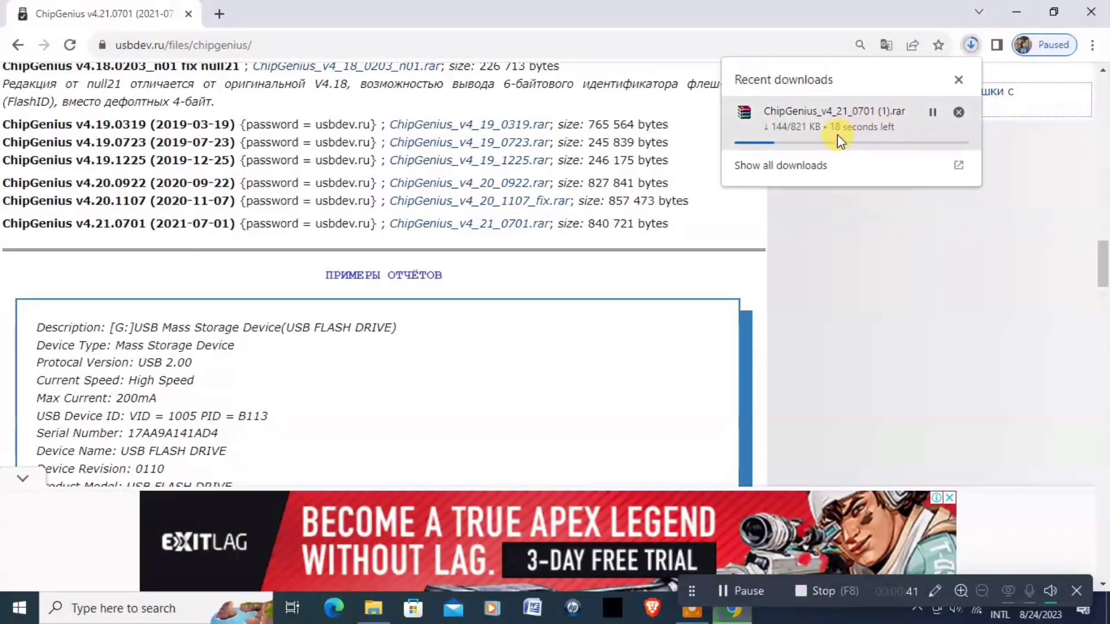
{"action": "left_click", "coordinate": [808, 166]}
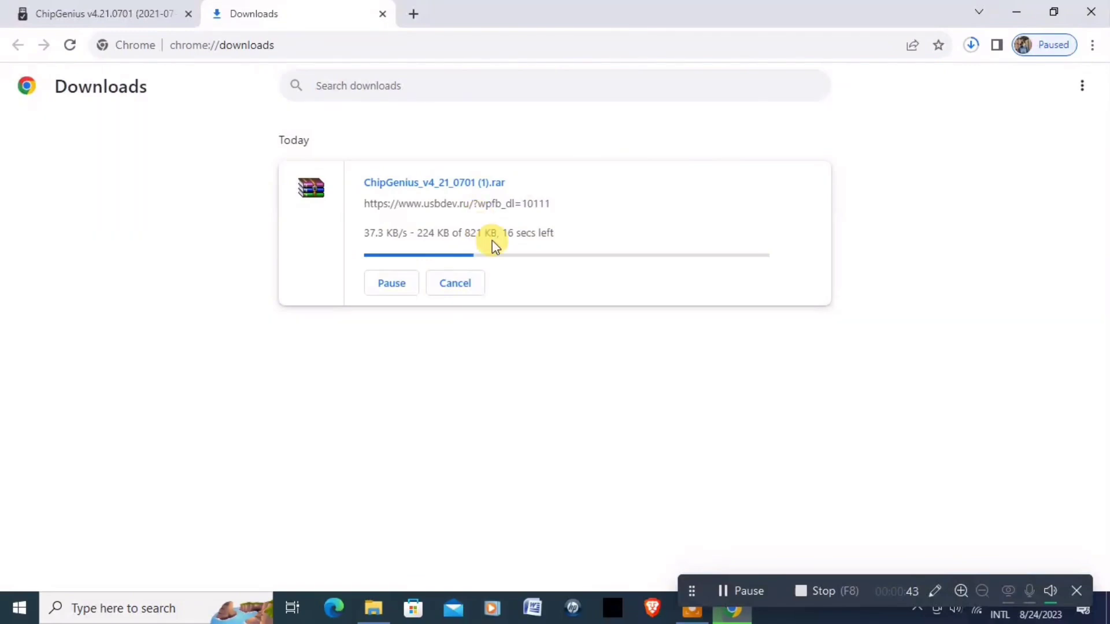
{"action": "left_click", "coordinate": [457, 285]}
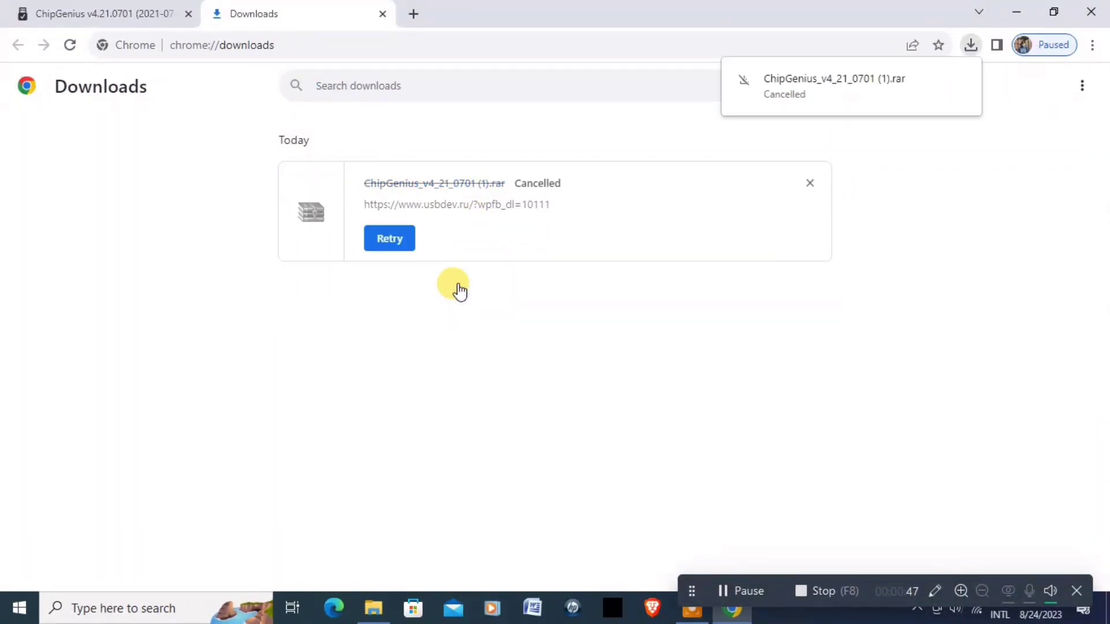
{"action": "left_click", "coordinate": [810, 182]}
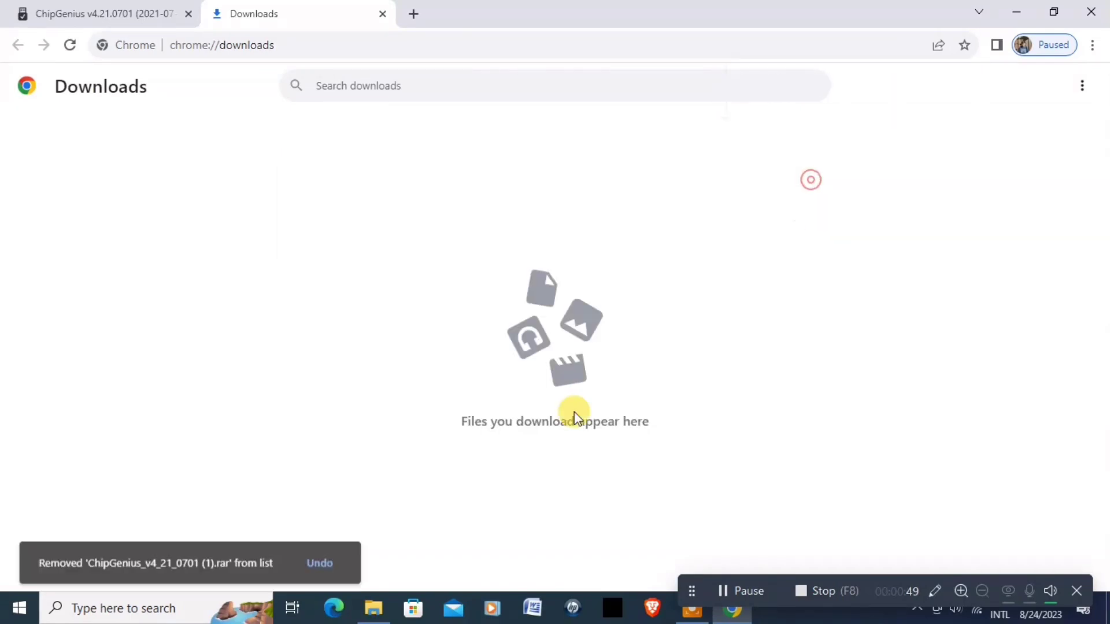
In File Explorer, open Downloads and start extracting the ChipGenius_v4_21_0701 archive to the default ChipGenius_v4_21_0701 destination folder
{"action": "left_click", "coordinate": [374, 610]}
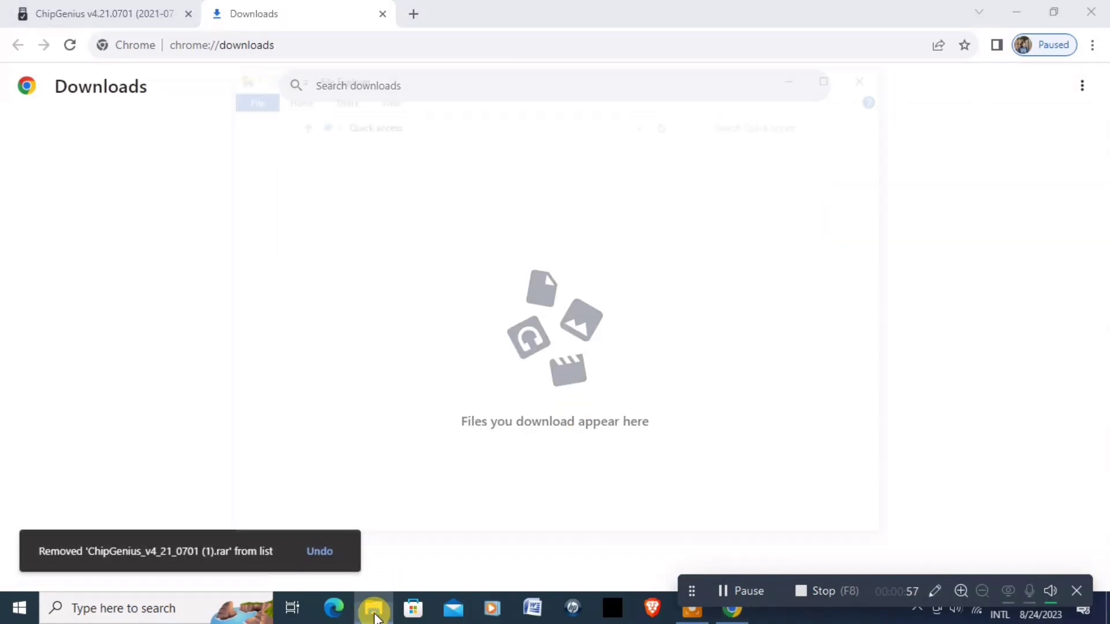
{"action": "left_click", "coordinate": [283, 215]}
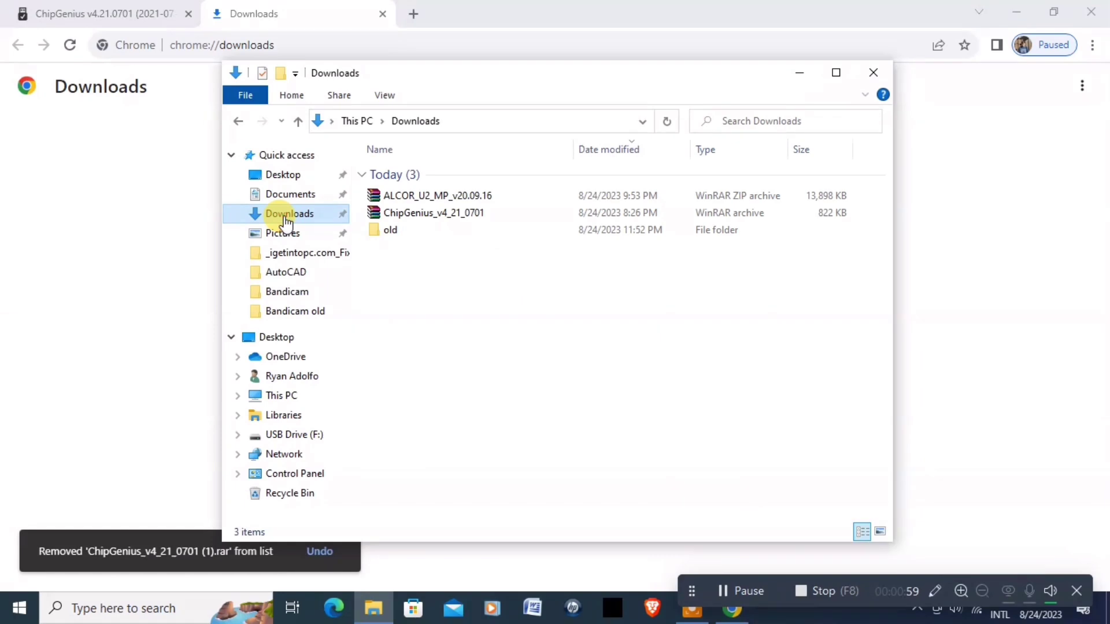
{"action": "left_click", "coordinate": [436, 212]}
{"action": "left_click", "coordinate": [435, 216]}
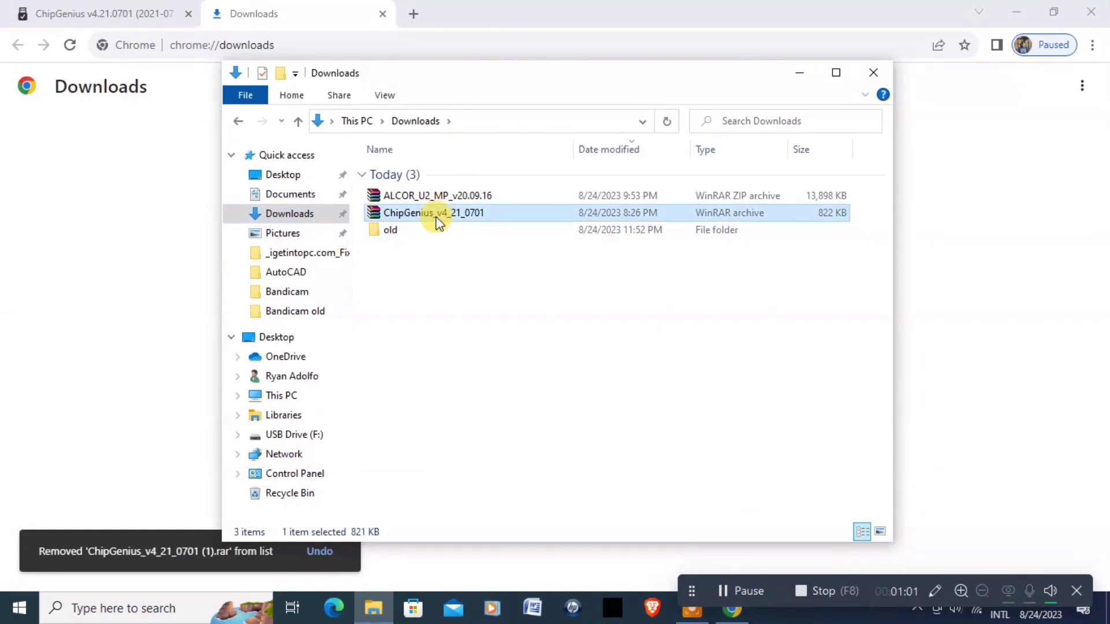
{"action": "right_click", "coordinate": [436, 217]}
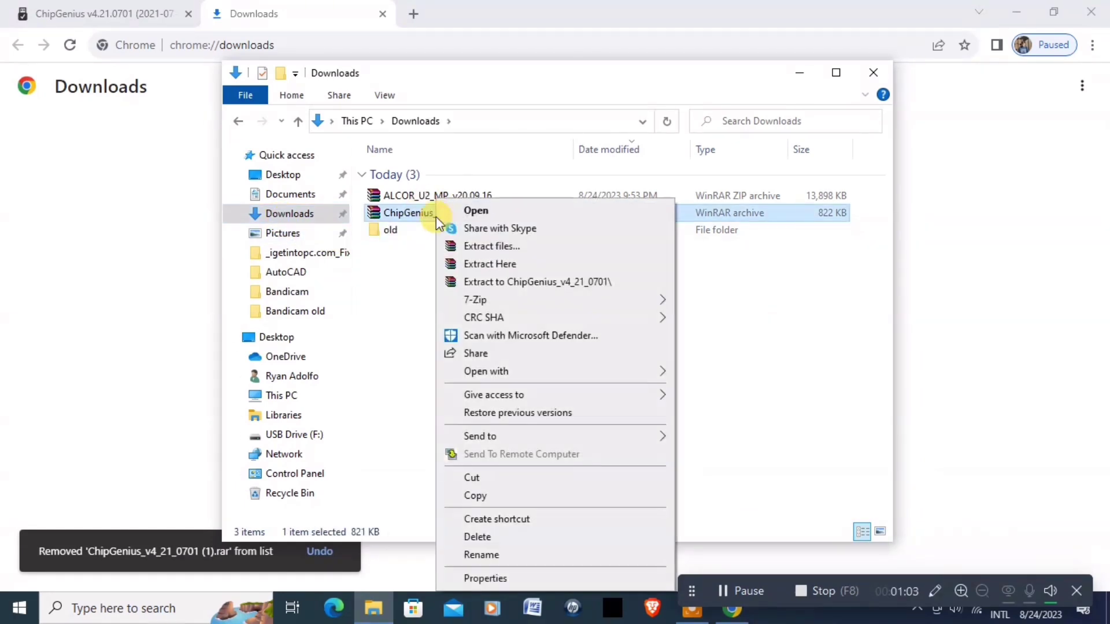
{"action": "left_click", "coordinate": [475, 246]}
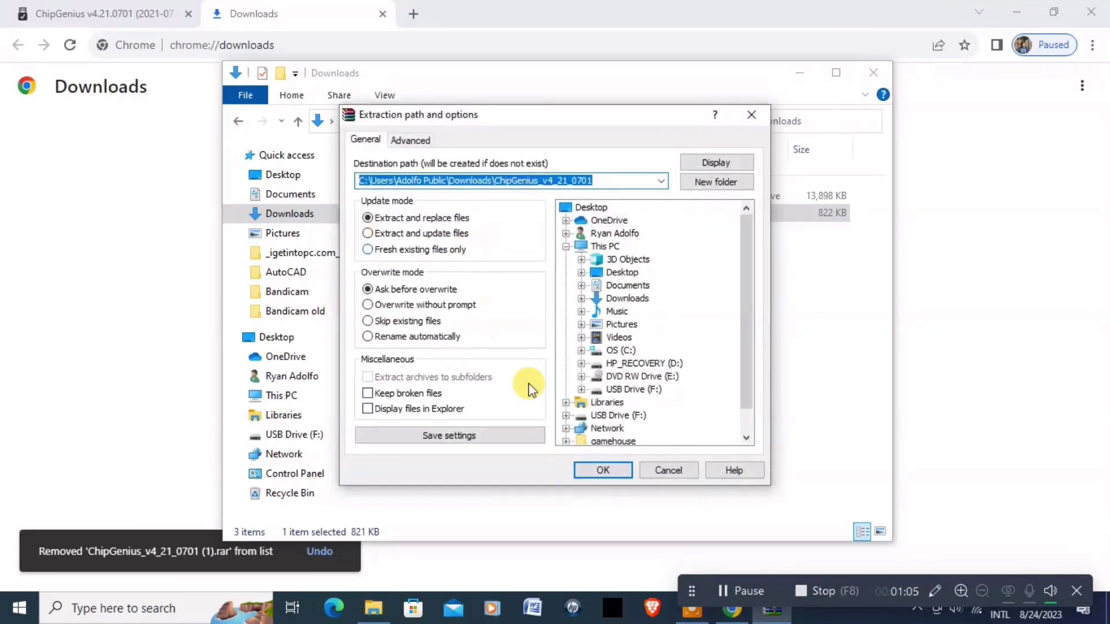
{"action": "left_click", "coordinate": [601, 469]}
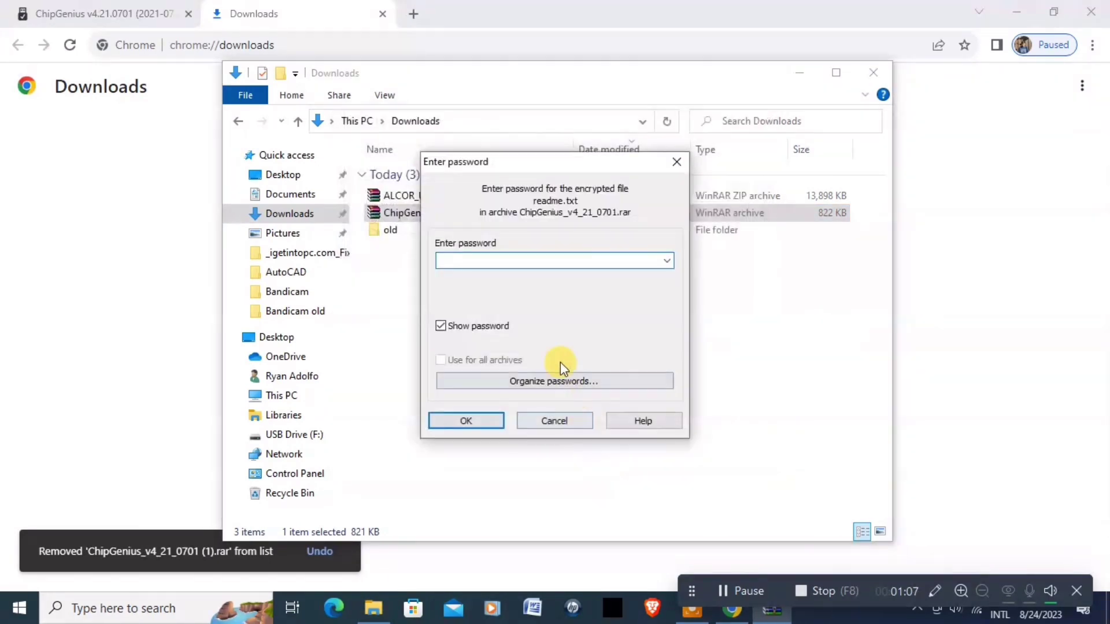
Copy the archive password listed for ChipGenius v4.21.0701 on the usbdev.ru page and enter it in WinRAR to complete the extraction
{"action": "left_click", "coordinate": [107, 19]}
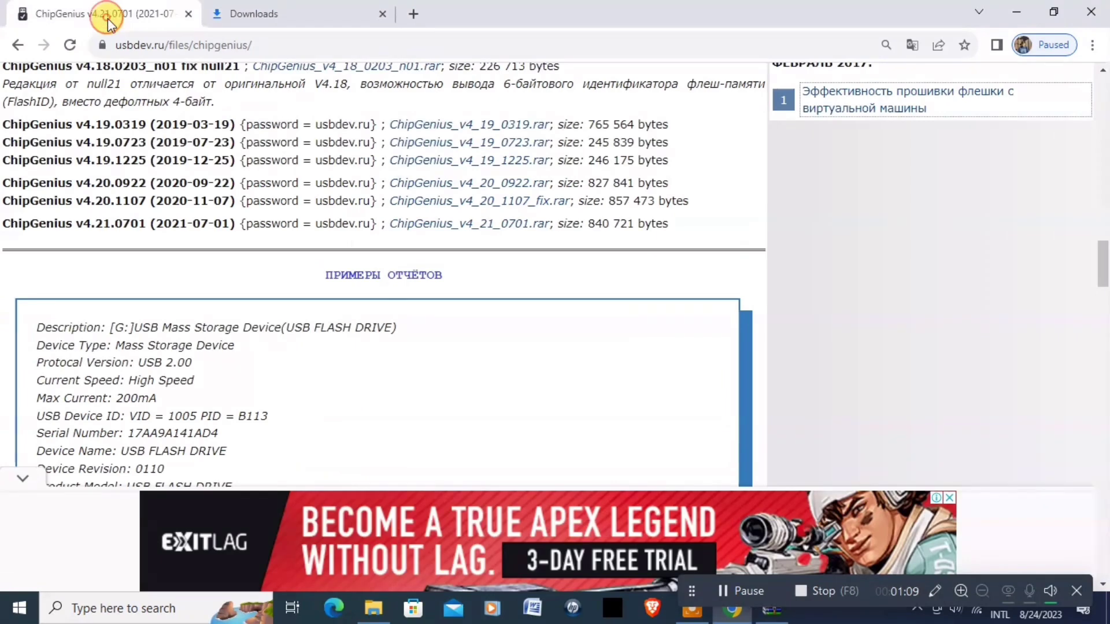
{"action": "left_click_drag", "start_coordinate": [316, 223], "coordinate": [371, 225]}
{"action": "key", "text": "ctrl+c"}
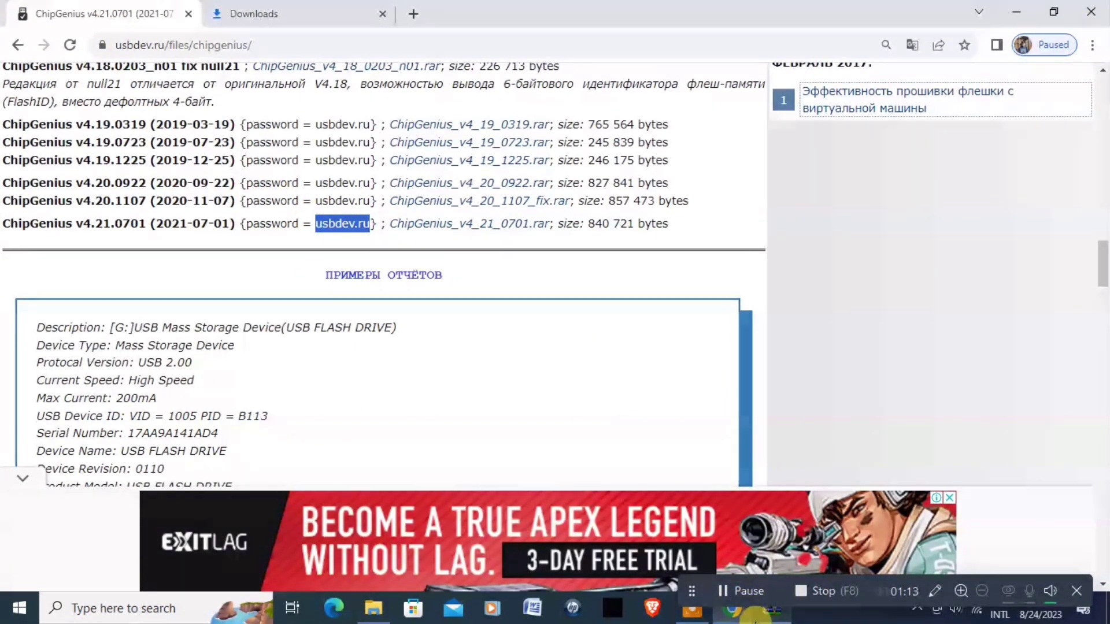
{"action": "left_click", "coordinate": [734, 611]}
{"action": "right_click", "coordinate": [545, 258]}
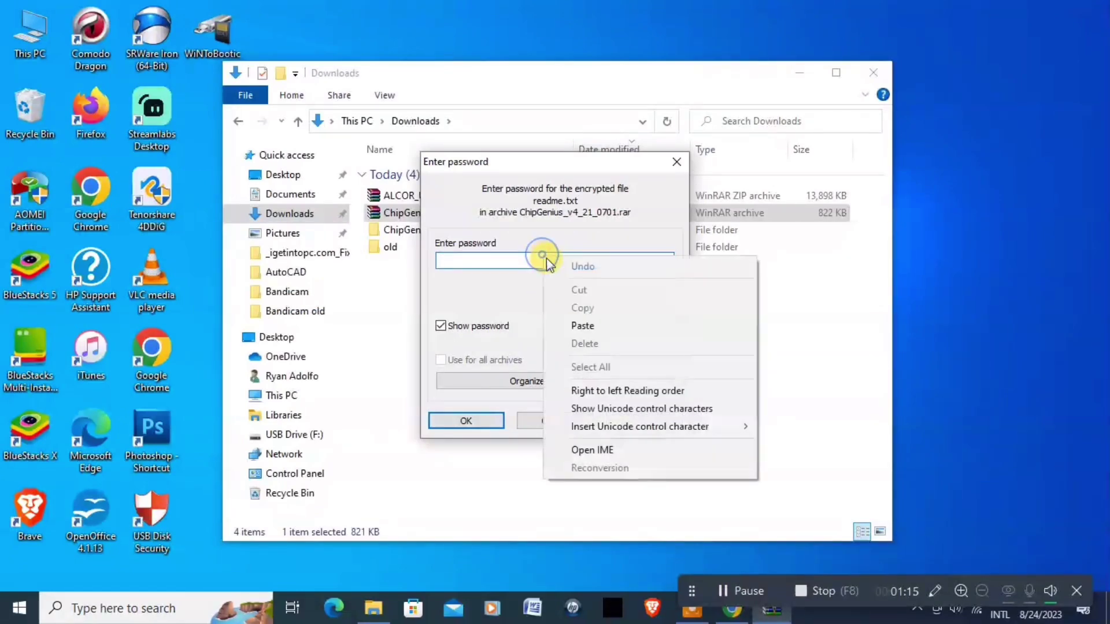
{"action": "left_click", "coordinate": [584, 327]}
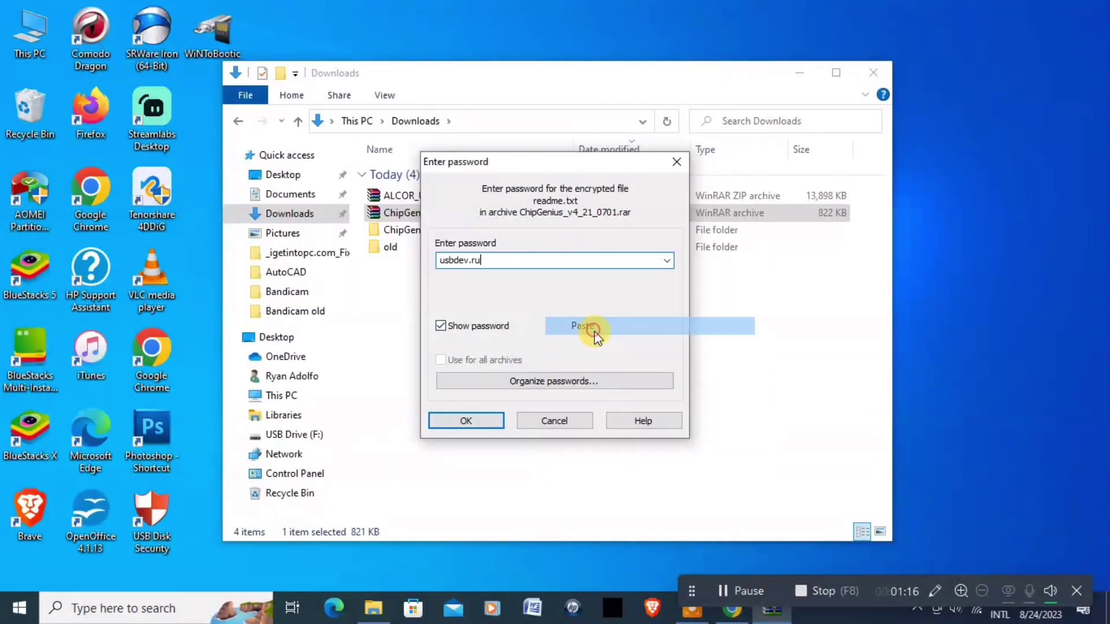
{"action": "left_click", "coordinate": [468, 421]}
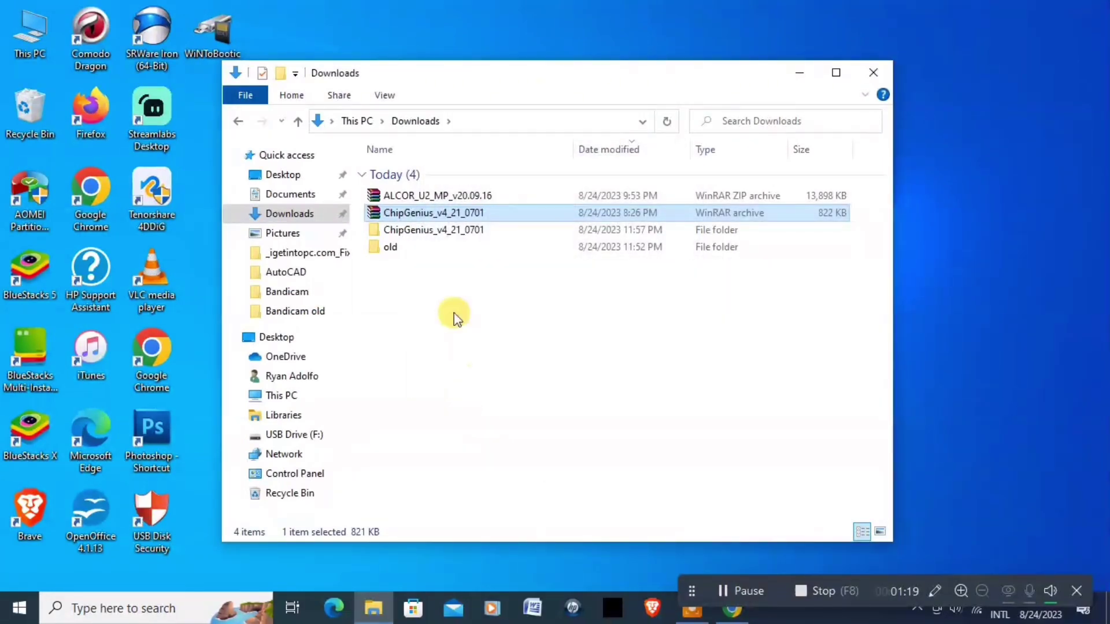
Open the extracted ChipGenius_v4_21_0701 folder and its subfolder, run the ChipGenius_v4_21_0701 application and allow it to start
{"action": "double_click", "coordinate": [436, 231]}
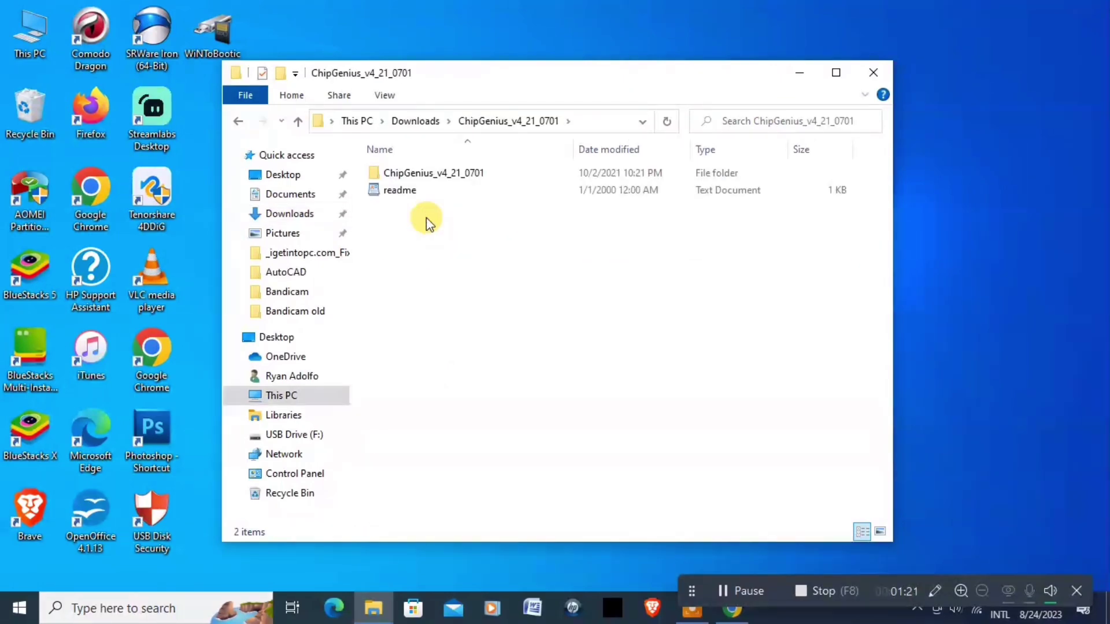
{"action": "left_click", "coordinate": [420, 174]}
{"action": "double_click", "coordinate": [421, 175]}
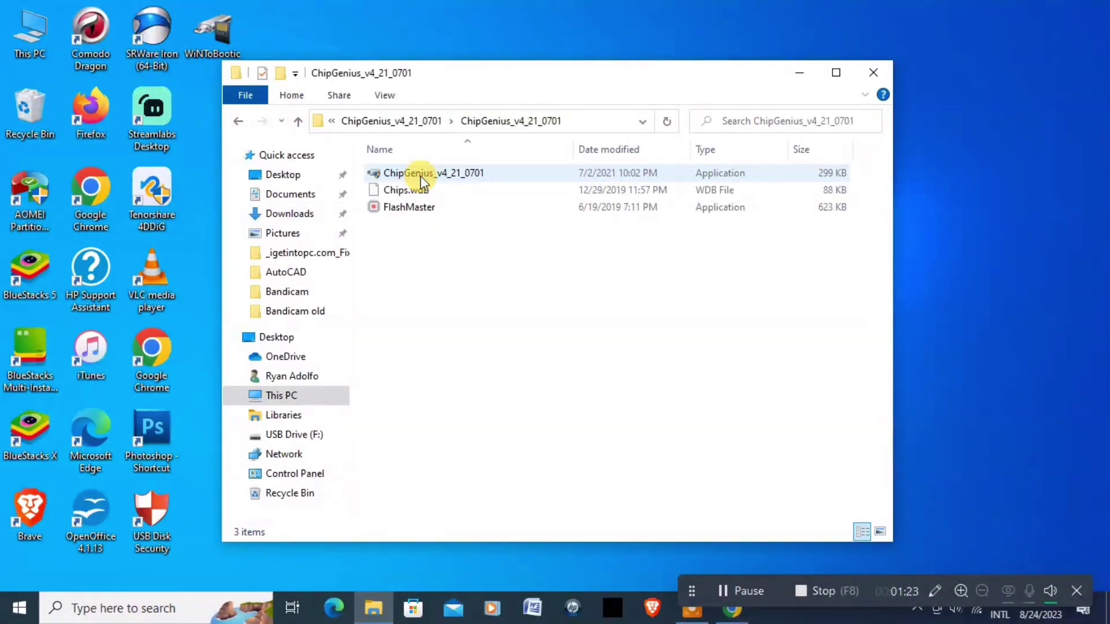
{"action": "double_click", "coordinate": [421, 174]}
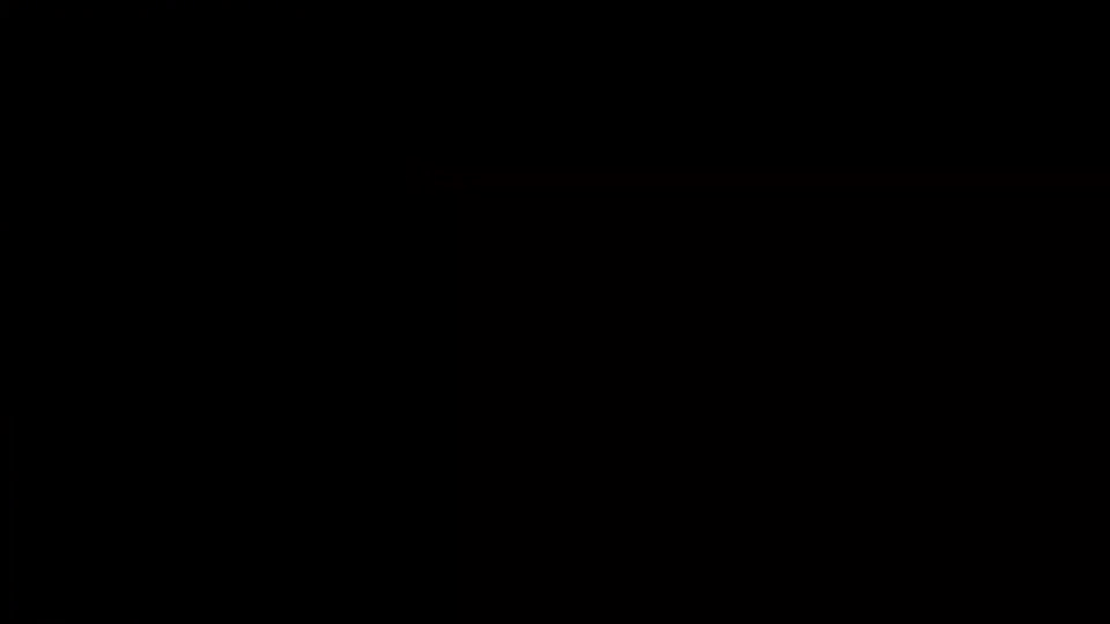
{"action": "left_click", "coordinate": [490, 415]}
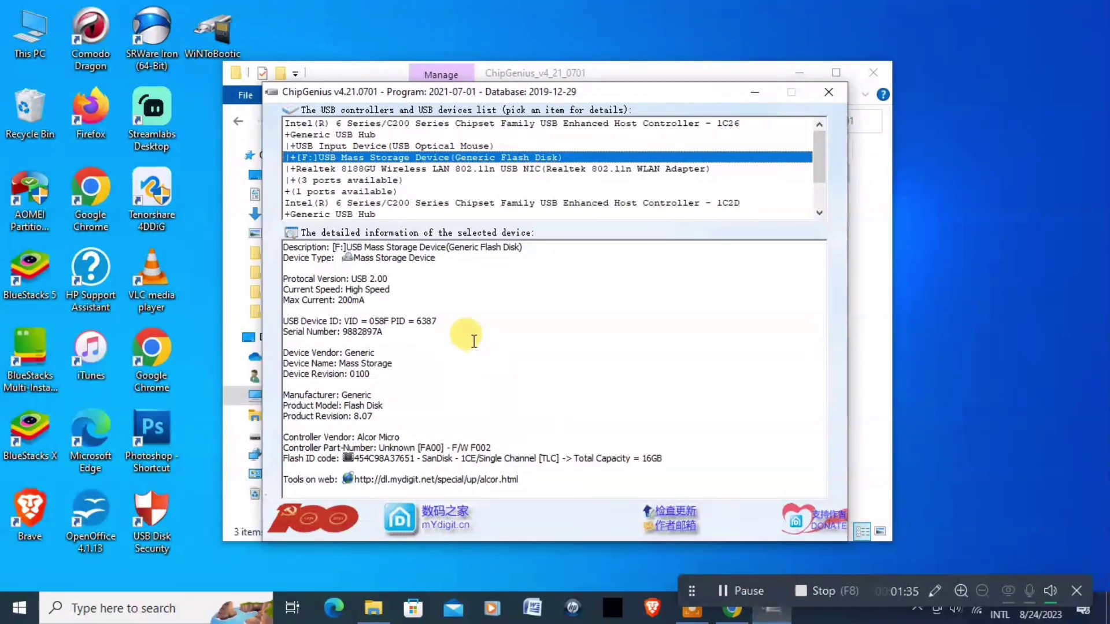
Examine the USB device ID, device vendor and product model of the F: mass storage device in ChipGenius
{"action": "left_click_drag", "start_coordinate": [448, 325], "coordinate": [278, 323]}
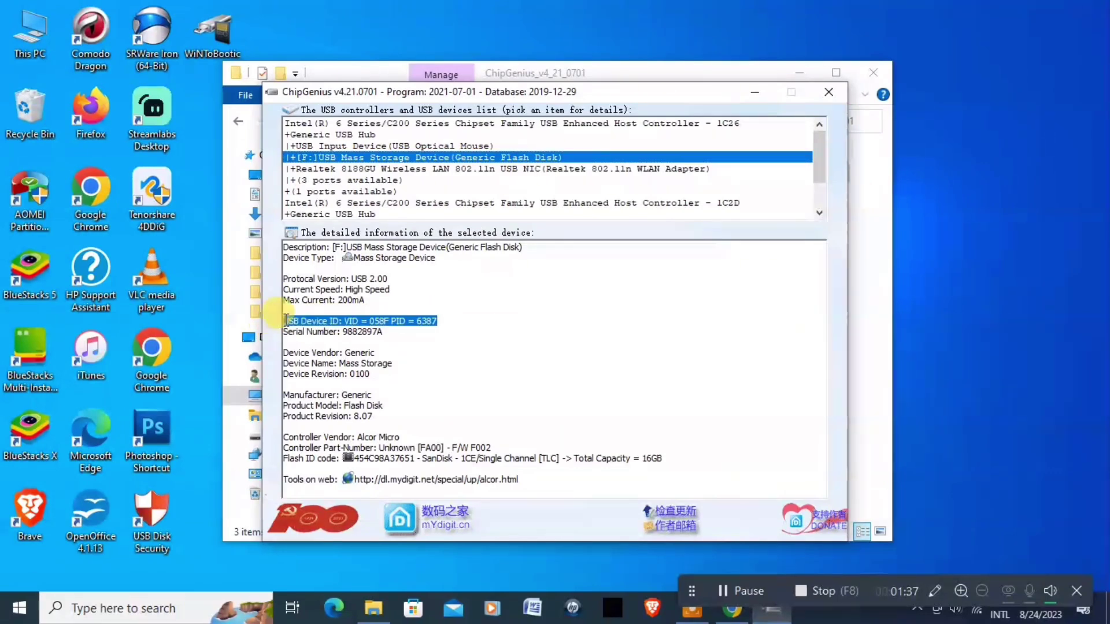
{"action": "left_click_drag", "start_coordinate": [378, 353], "coordinate": [255, 347]}
{"action": "left_click_drag", "start_coordinate": [396, 407], "coordinate": [276, 406]}
{"action": "left_click", "coordinate": [384, 428]}
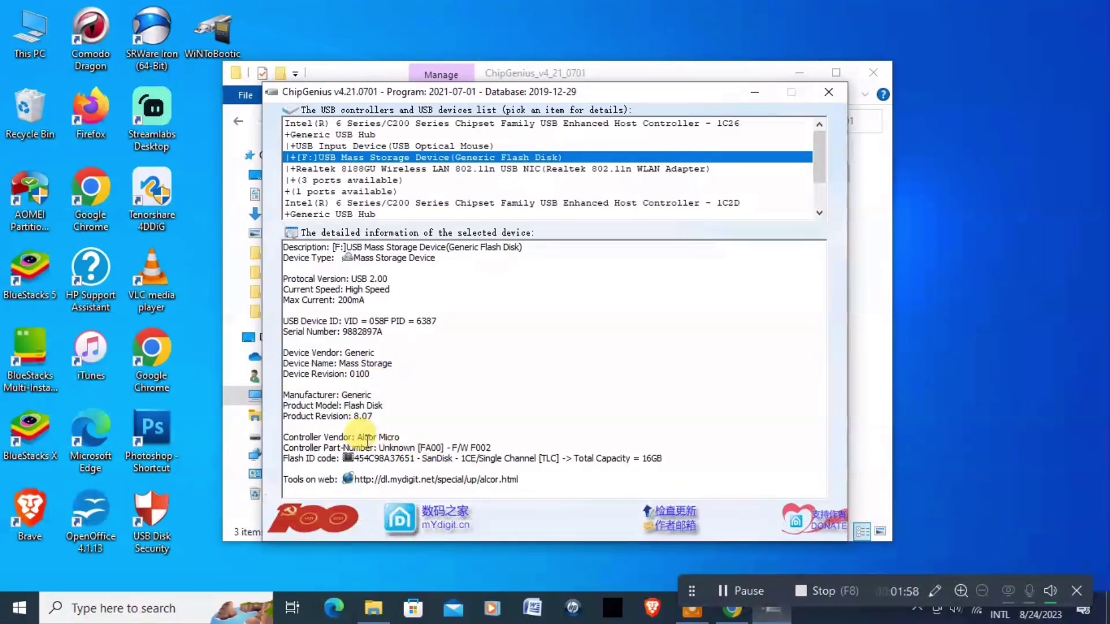
Copy the controller vendor name Alcor Micro from the F: device's details
{"action": "left_click_drag", "start_coordinate": [357, 437], "coordinate": [403, 435]}
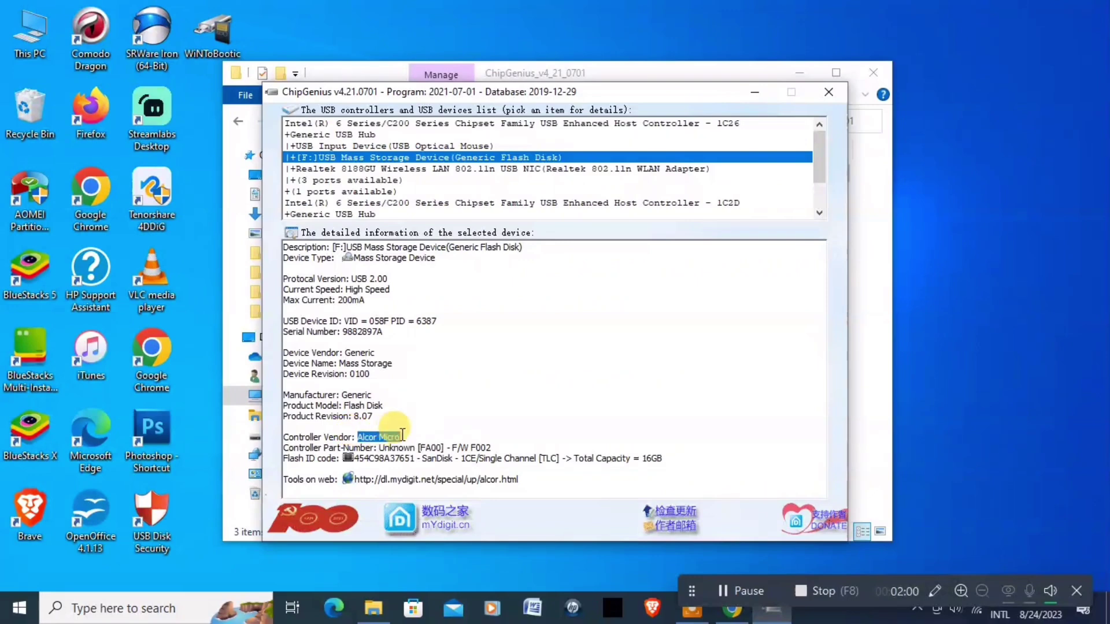
{"action": "key", "text": "ctrl+c"}
{"action": "left_click", "coordinate": [656, 358]}
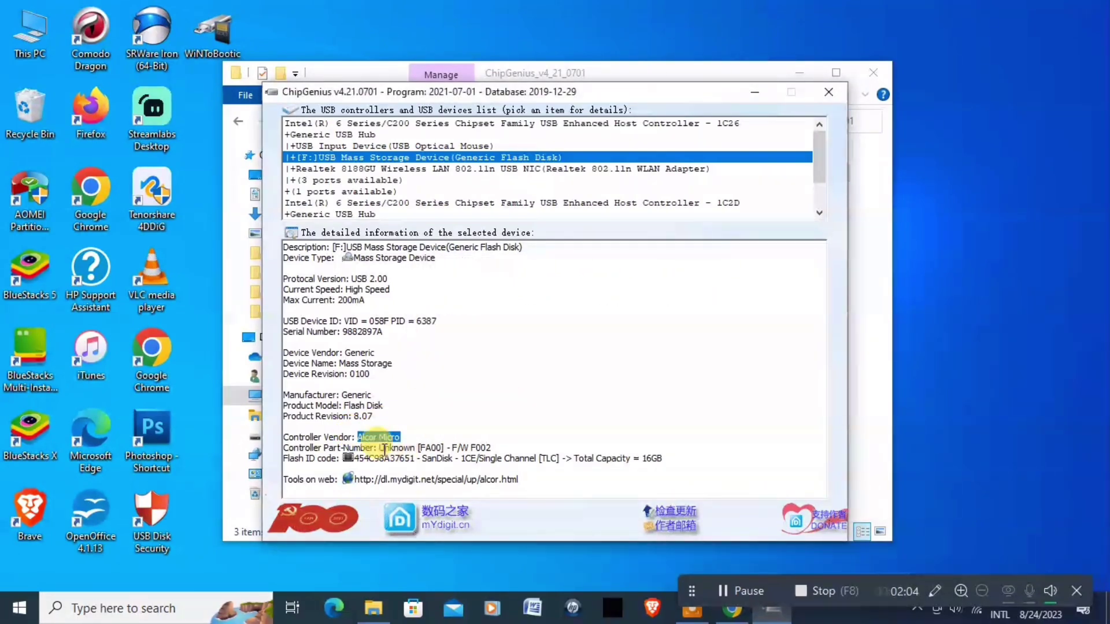
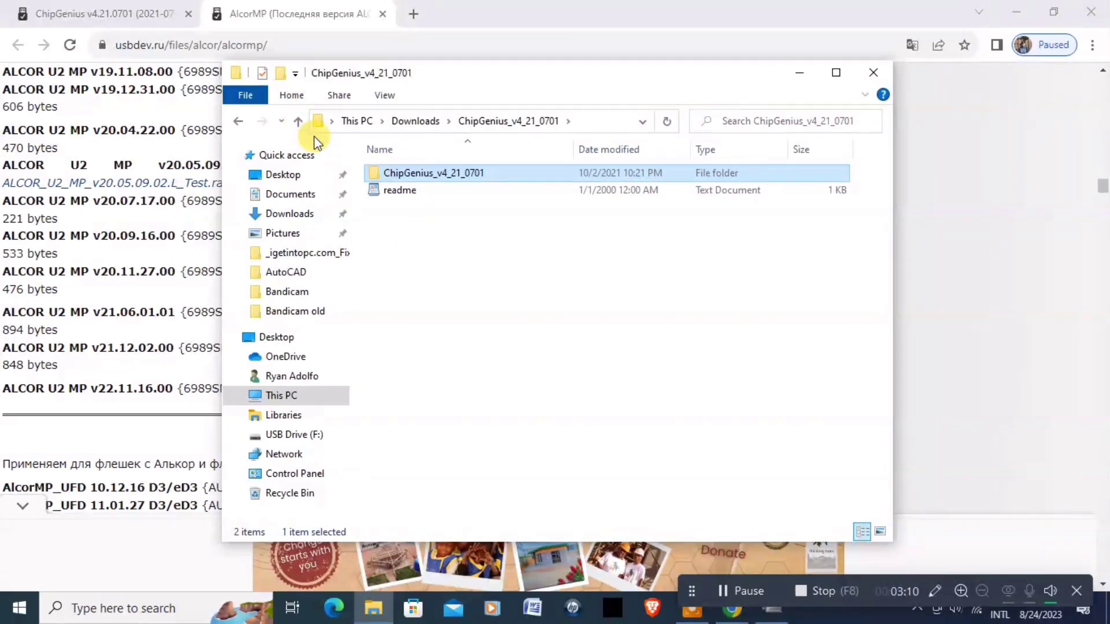
Extract the ALCOR_U2_MP_v20.09.16 archive in Downloads to its default folder, pasting the archive password
{"action": "left_click", "coordinate": [408, 122]}
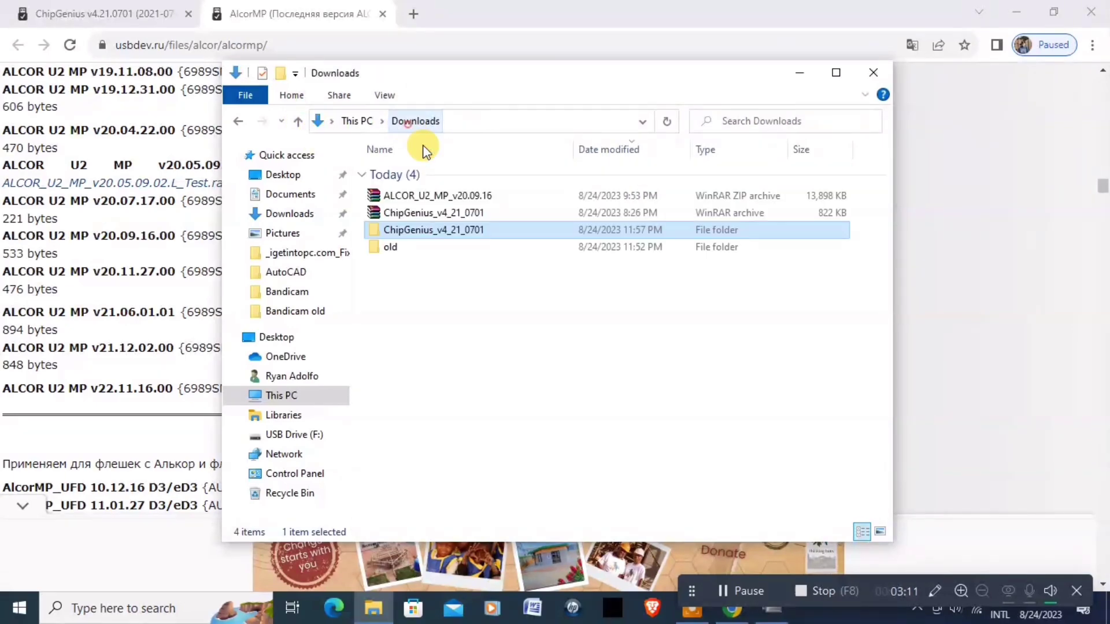
{"action": "left_click", "coordinate": [434, 195]}
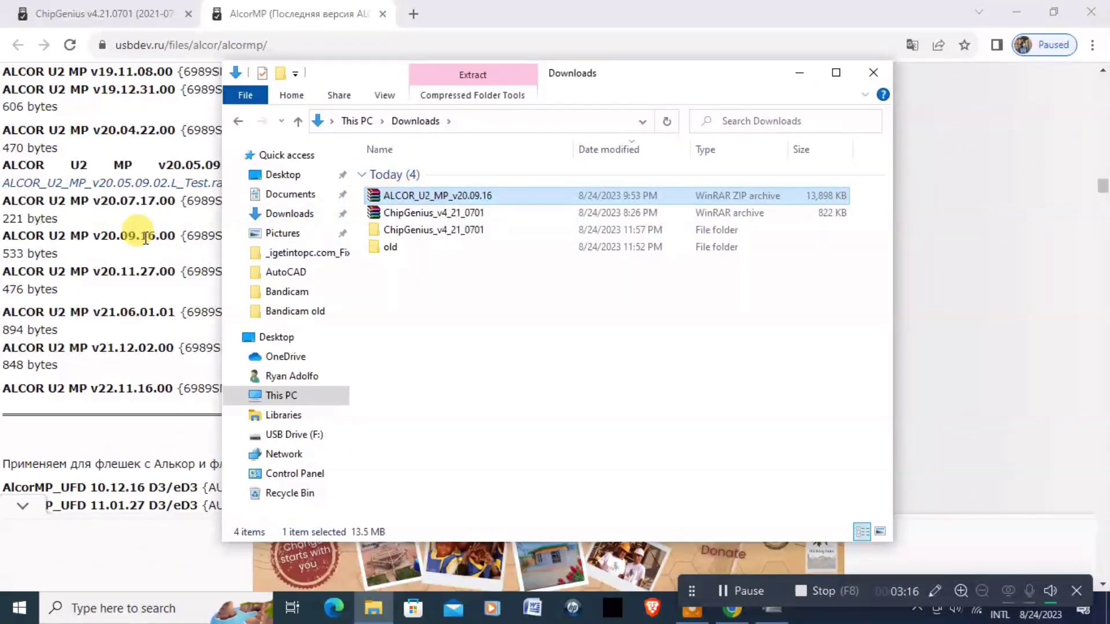
{"action": "right_click", "coordinate": [407, 197]}
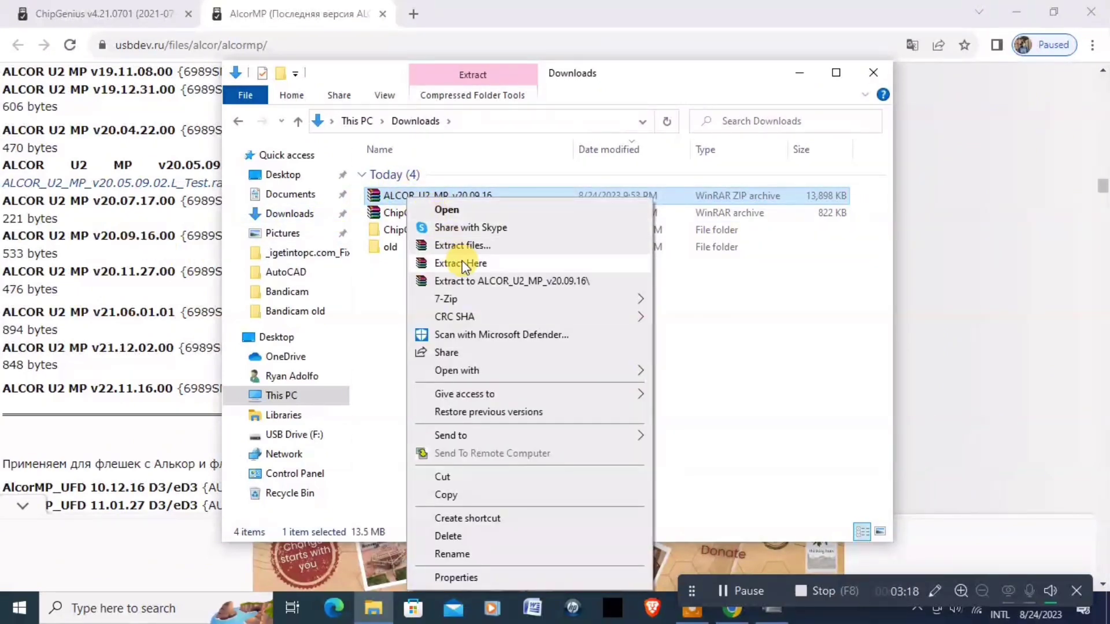
{"action": "left_click", "coordinate": [468, 245]}
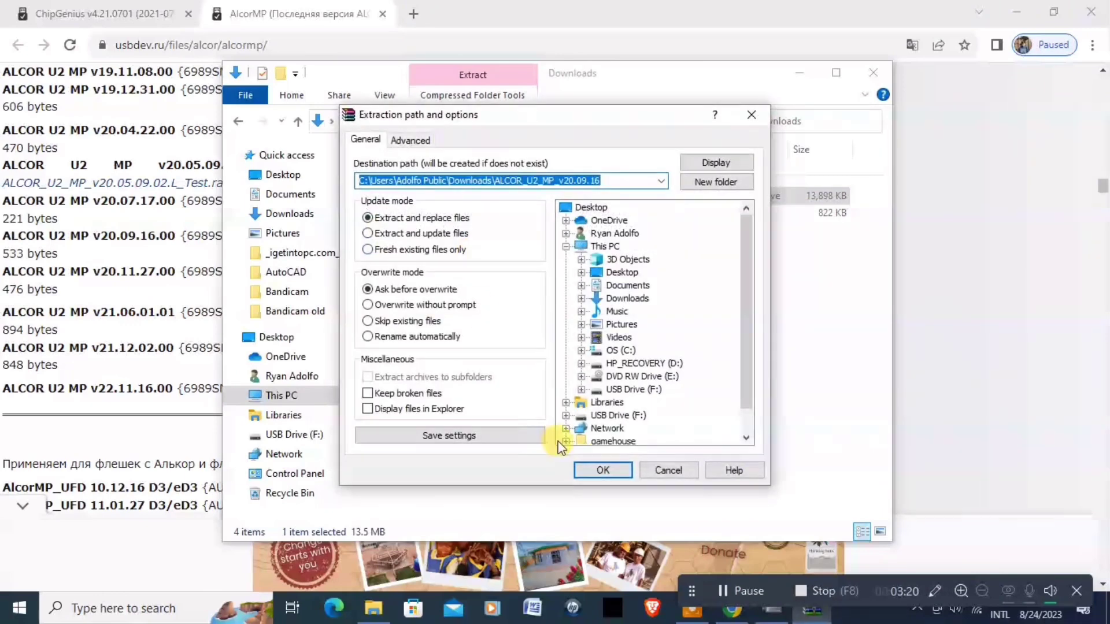
{"action": "left_click", "coordinate": [580, 471]}
{"action": "key", "text": "ctrl+v"}
{"action": "left_click", "coordinate": [473, 422]}
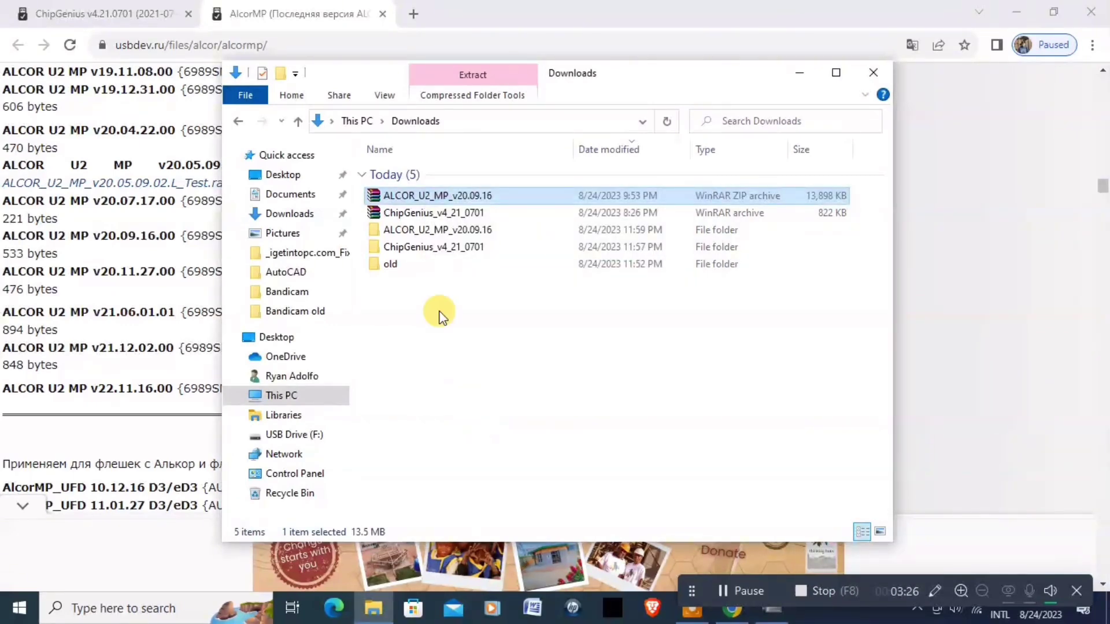
Open the extracted ALCOR_U2_MP_v20.09.16 folder and its subfolder, run the AlcorMP application and allow it to start
{"action": "double_click", "coordinate": [446, 229]}
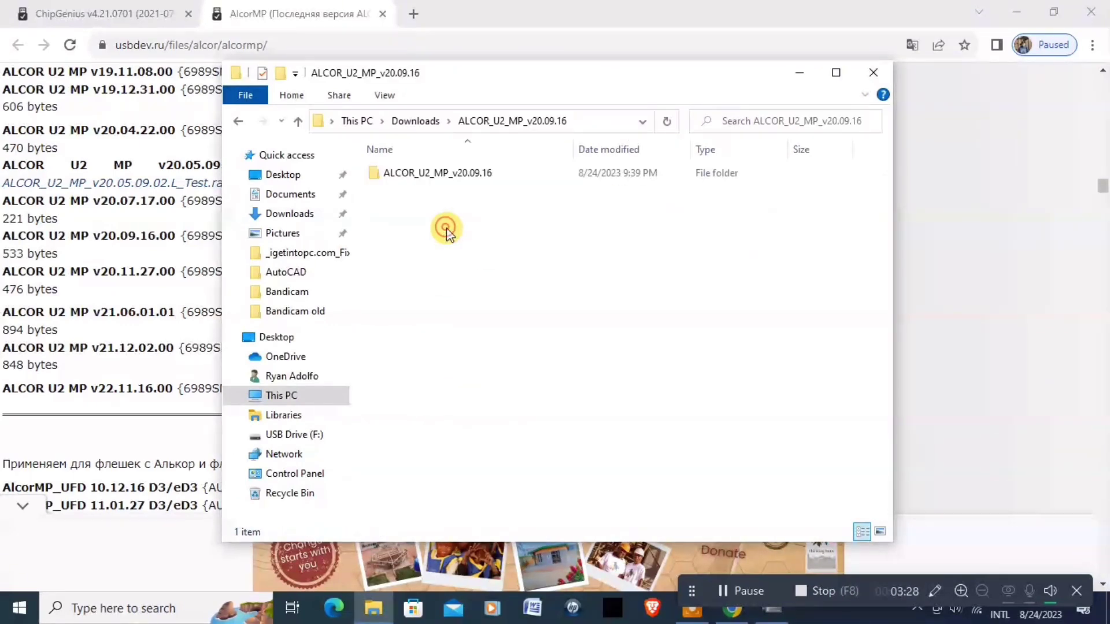
{"action": "double_click", "coordinate": [439, 180]}
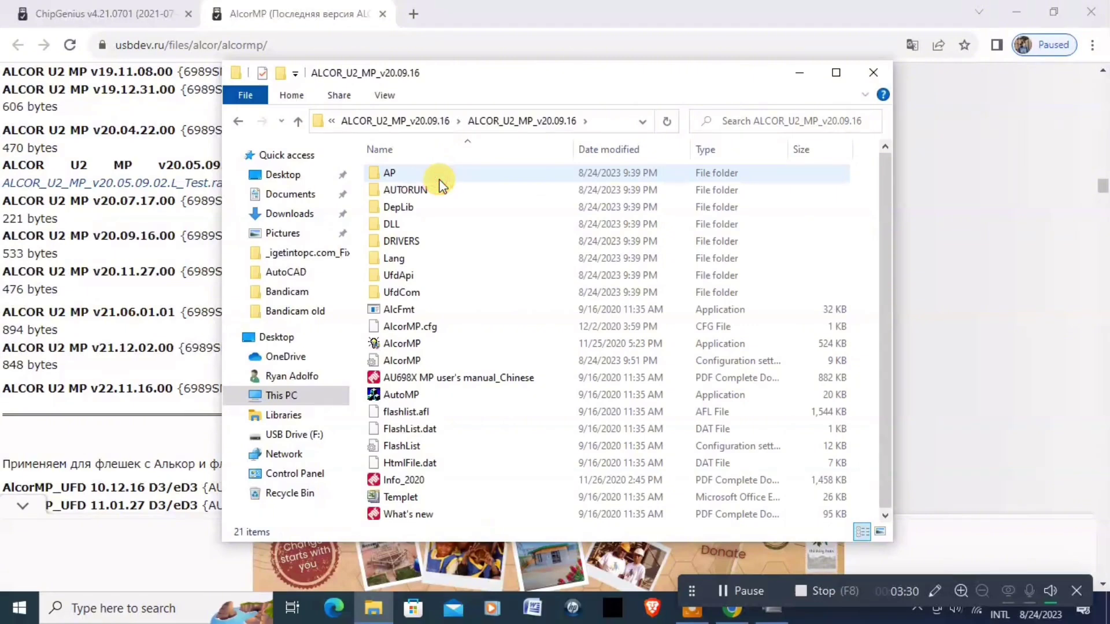
{"action": "left_click", "coordinate": [403, 346]}
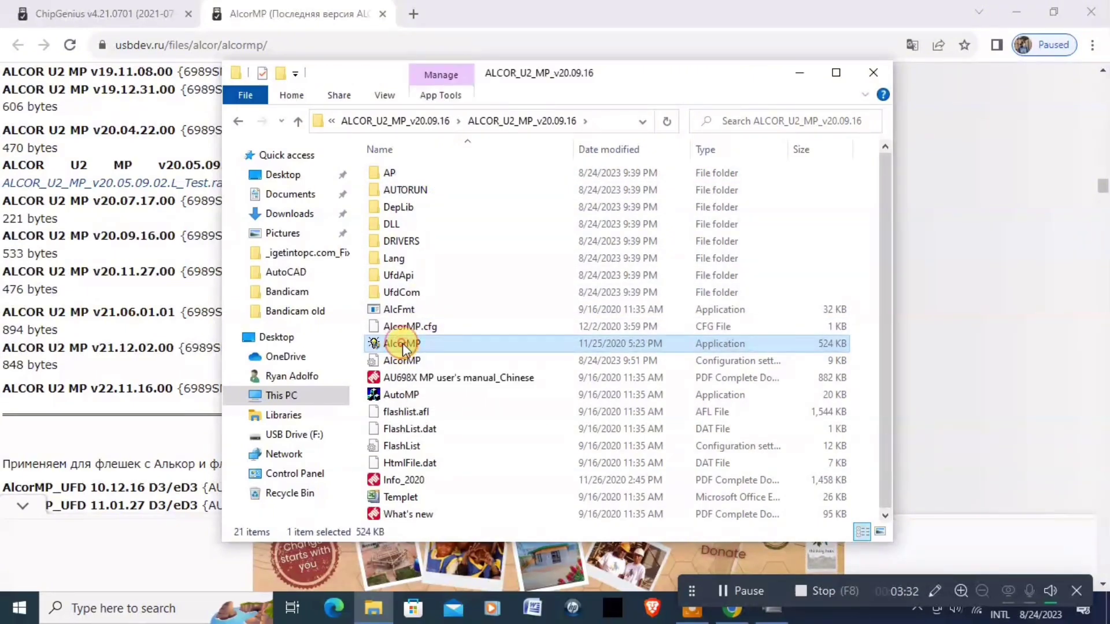
{"action": "double_click", "coordinate": [402, 344]}
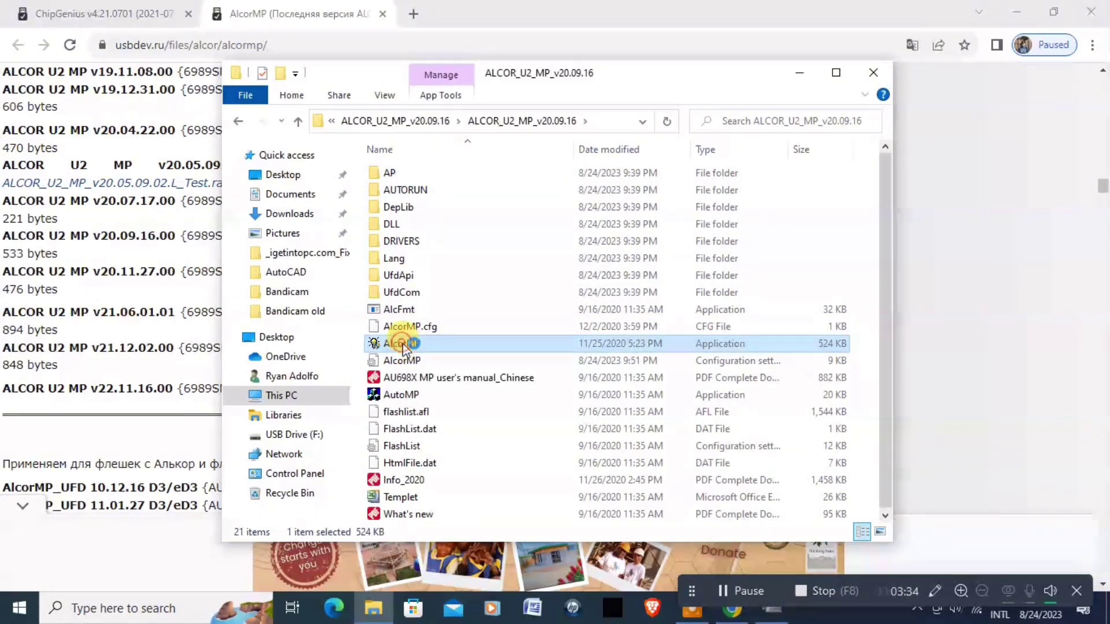
{"action": "left_click", "coordinate": [461, 426]}
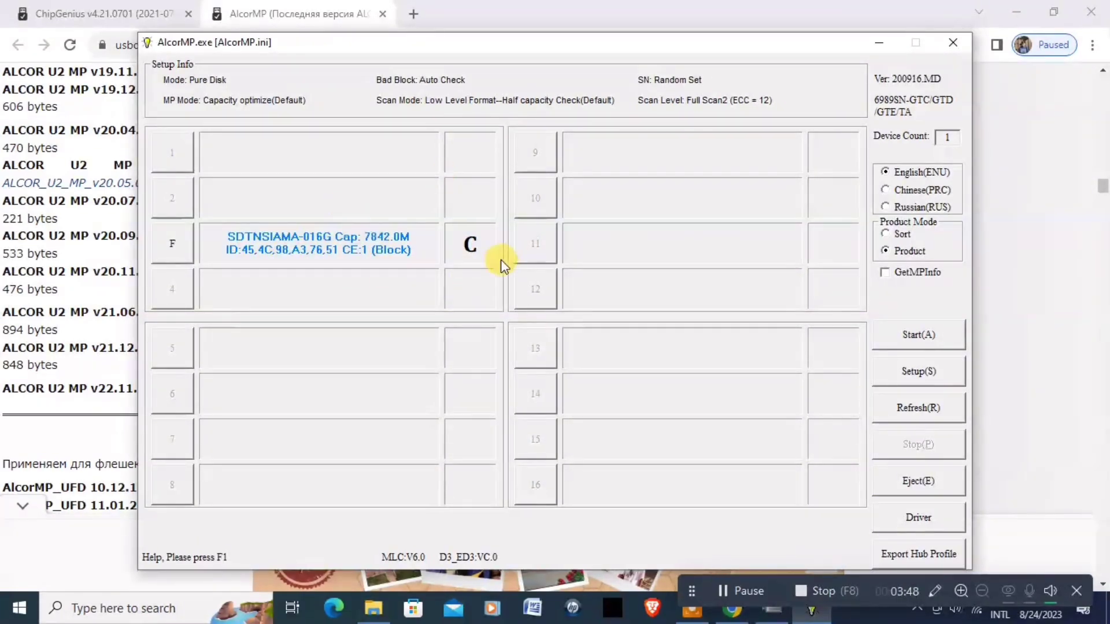
In Google Chrome, review the AlcorMP version list on usbdev.ru around the ALCOR U2 MP v20.09.16.00 entry
{"action": "left_click", "coordinate": [271, 13]}
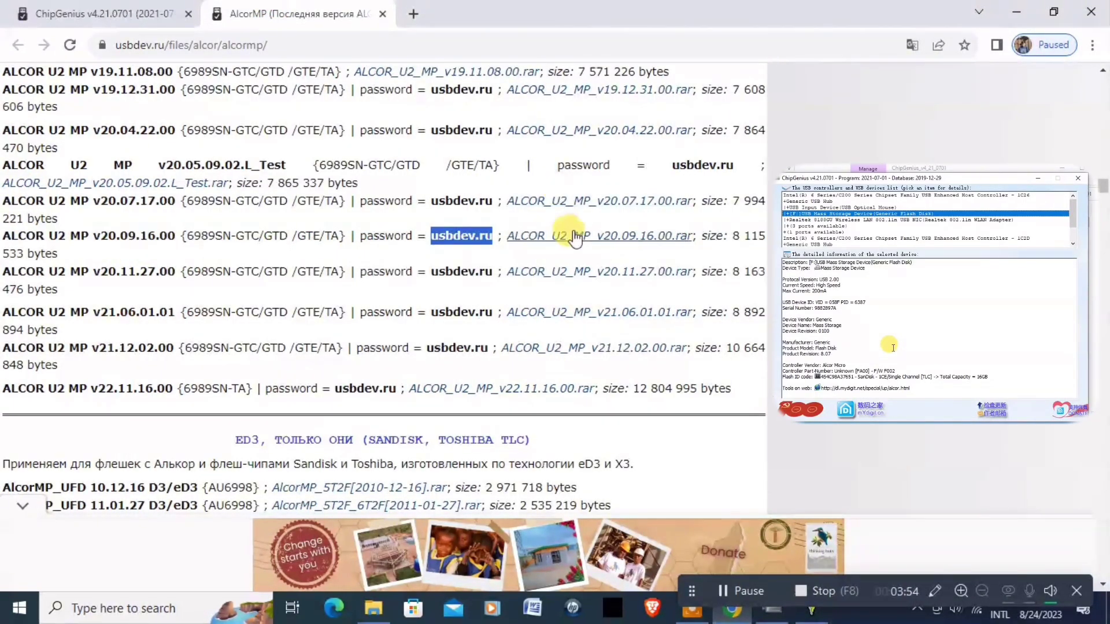
{"action": "scroll", "coordinate": [578, 217], "scroll_direction": "up", "scroll_amount": 5}
{"action": "scroll", "coordinate": [578, 202], "scroll_direction": "up", "scroll_amount": 8}
{"action": "scroll", "coordinate": [575, 243], "scroll_direction": "down", "scroll_amount": 14}
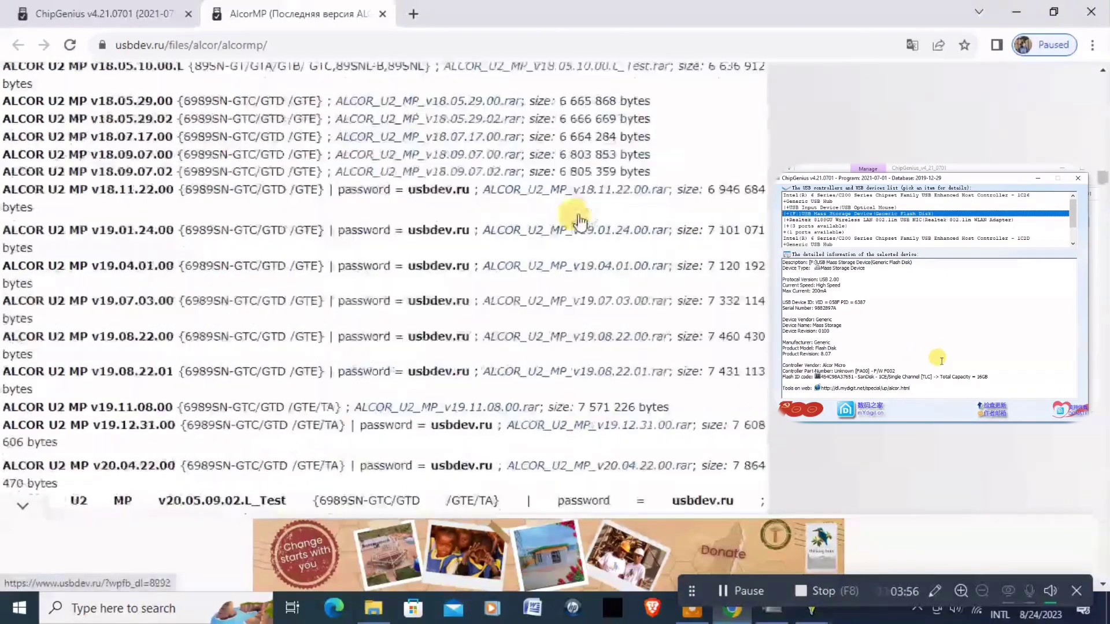
{"action": "scroll", "coordinate": [572, 279], "scroll_direction": "down", "scroll_amount": 5}
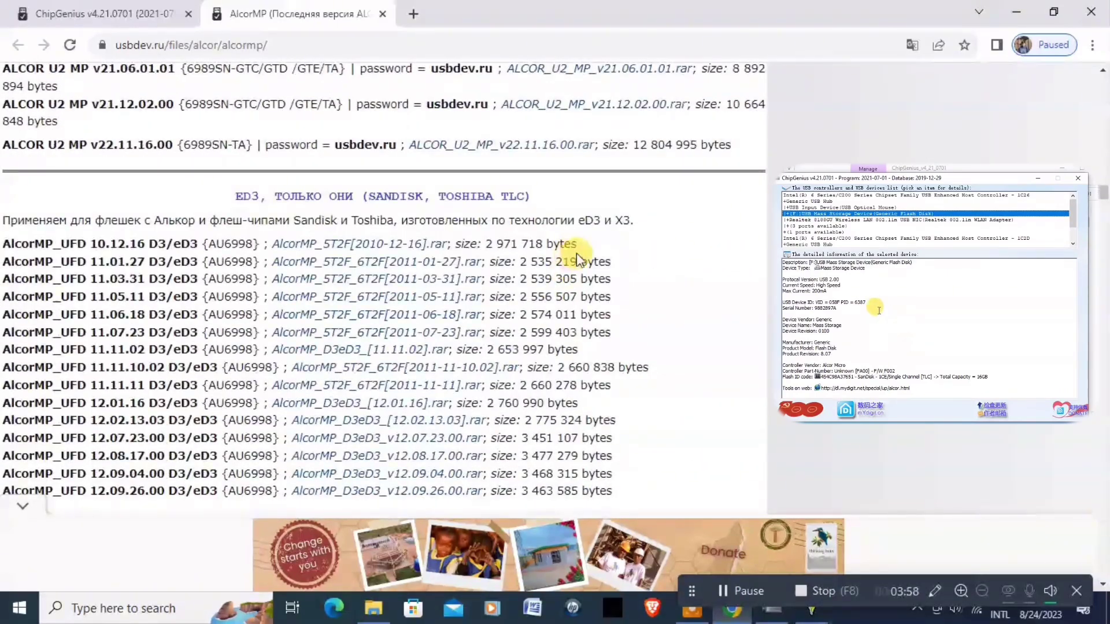
{"action": "scroll", "coordinate": [577, 254], "scroll_direction": "up", "scroll_amount": 5}
{"action": "scroll", "coordinate": [577, 252], "scroll_direction": "up", "scroll_amount": 1}
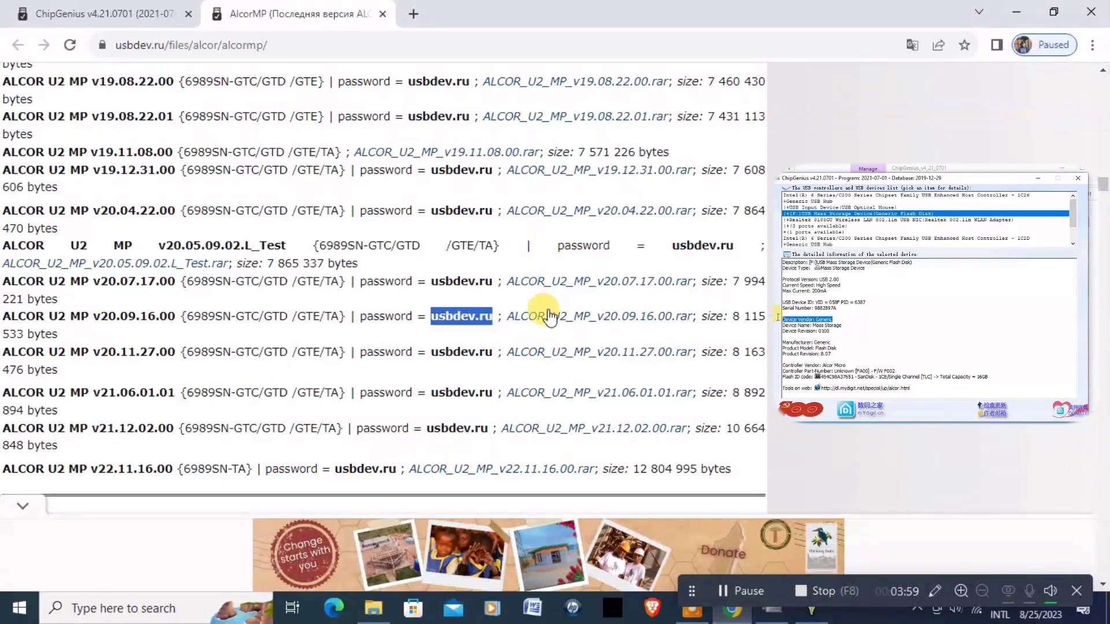
{"action": "scroll", "coordinate": [543, 315], "scroll_direction": "down", "scroll_amount": 1}
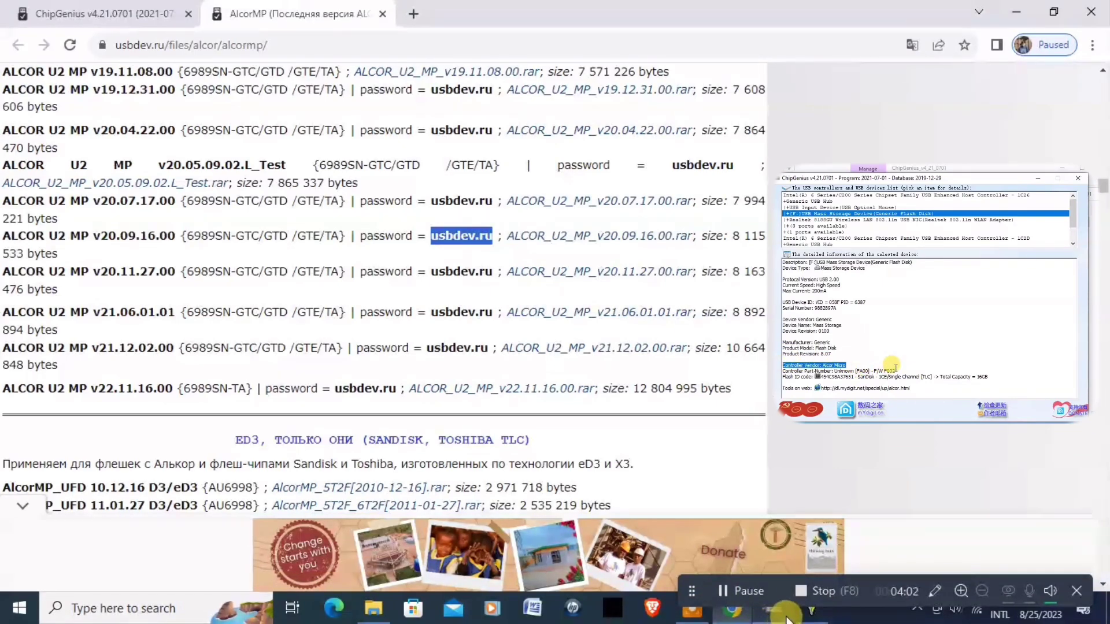
Switch to AlcorMP, start production processing of the flash drive on port F, and minimize its window once processing finishes
{"action": "left_click", "coordinate": [806, 613]}
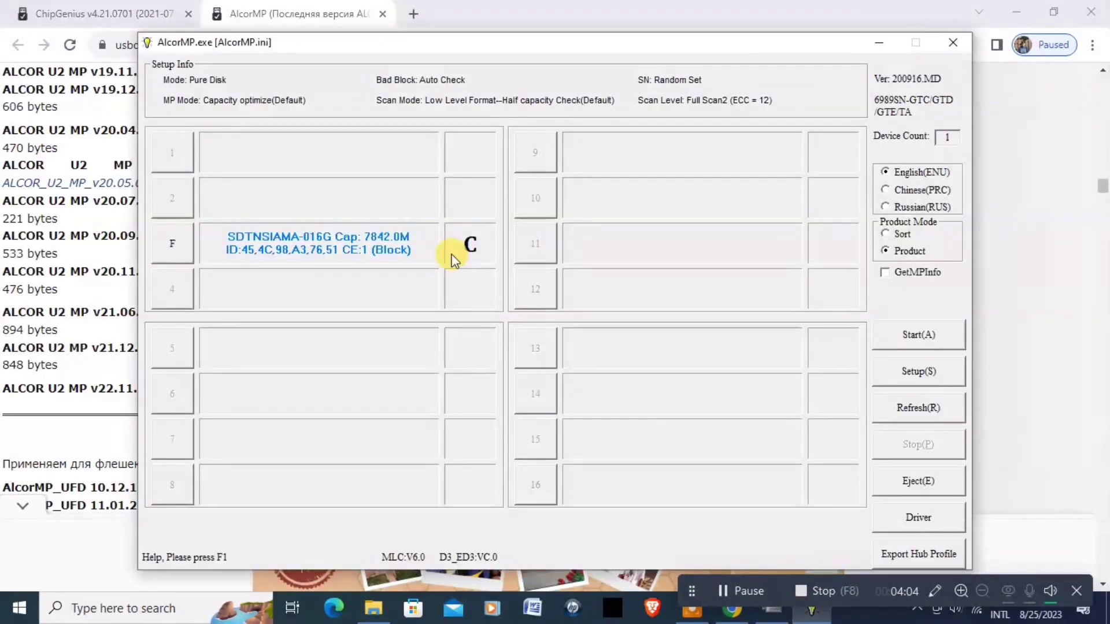
{"action": "left_click", "coordinate": [932, 337]}
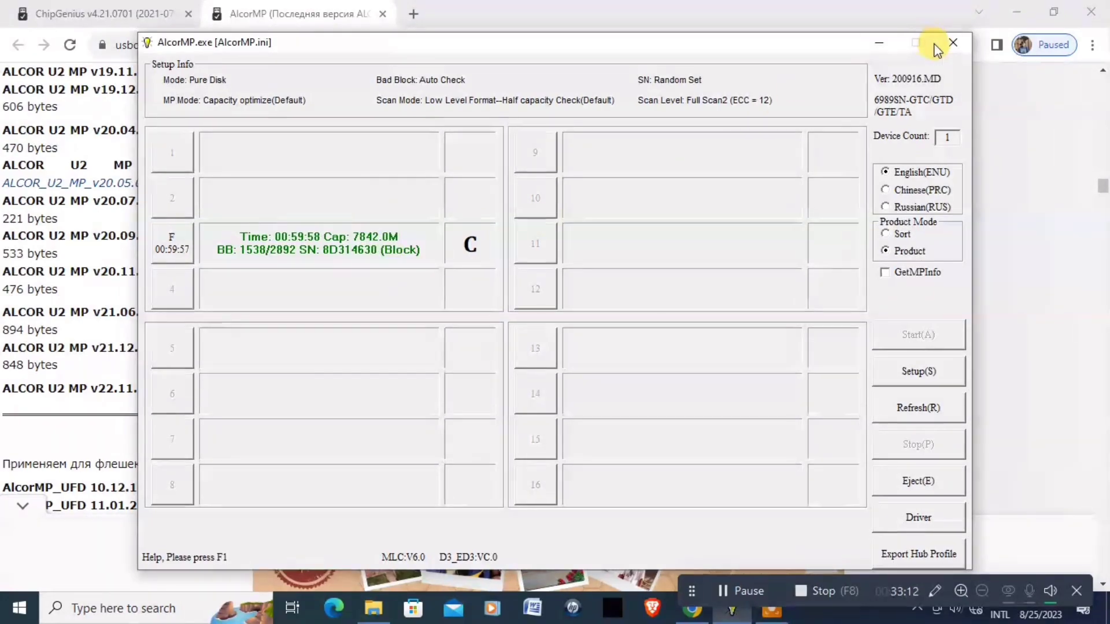
{"action": "left_click", "coordinate": [893, 46]}
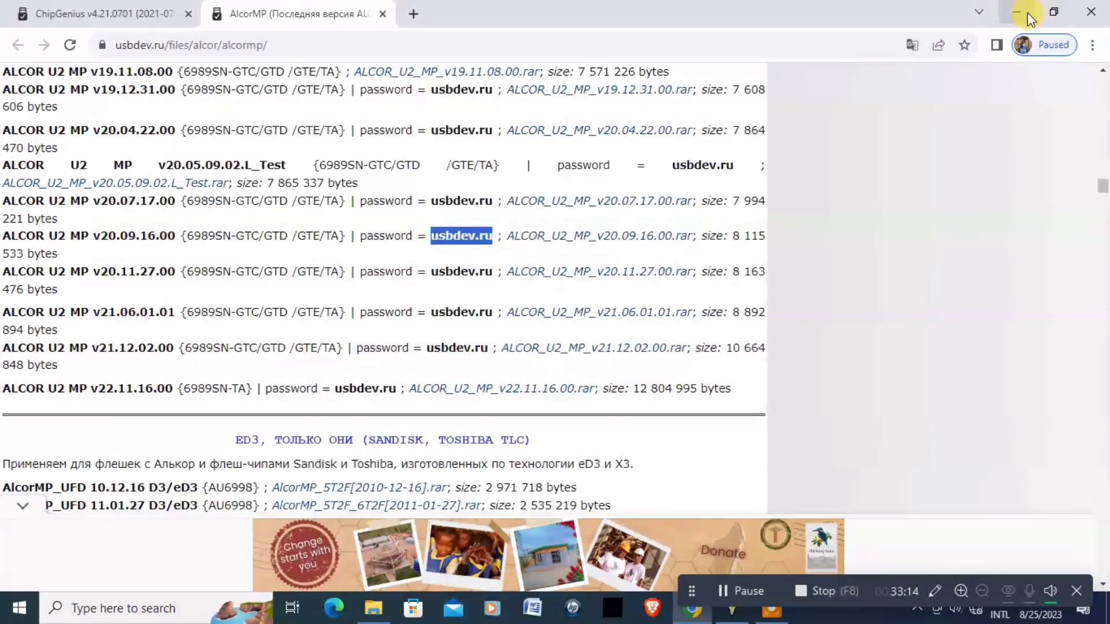
Minimize the remaining windows, open This PC from the desktop, and select Removable Disk (F:) to check its capacity
{"action": "left_click", "coordinate": [1027, 13]}
{"action": "left_click", "coordinate": [800, 73]}
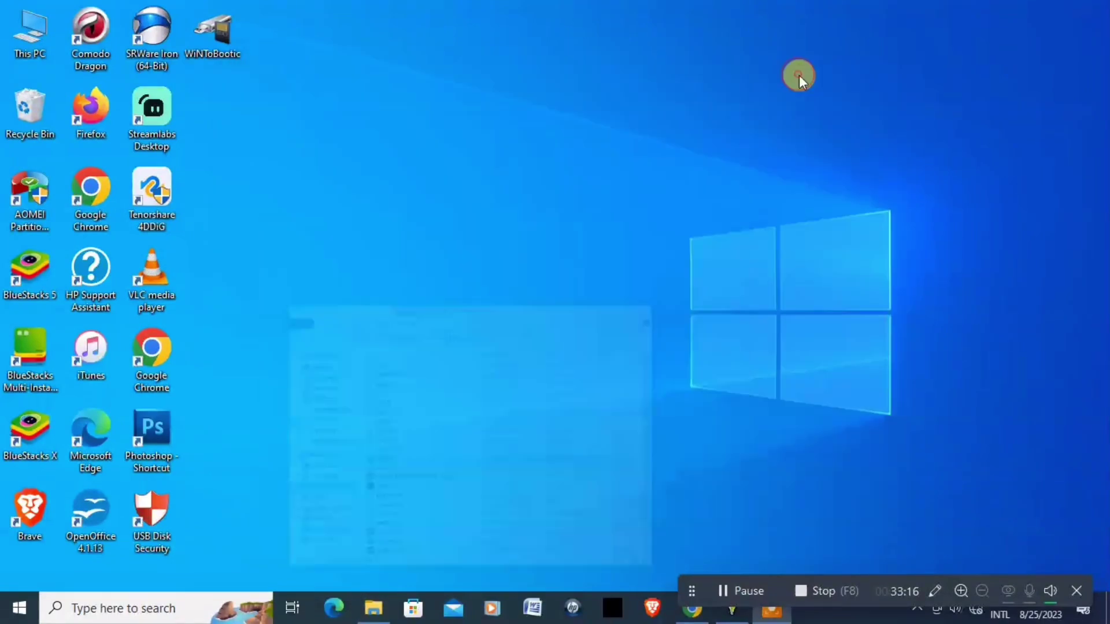
{"action": "left_click", "coordinate": [18, 53]}
{"action": "double_click", "coordinate": [18, 54]}
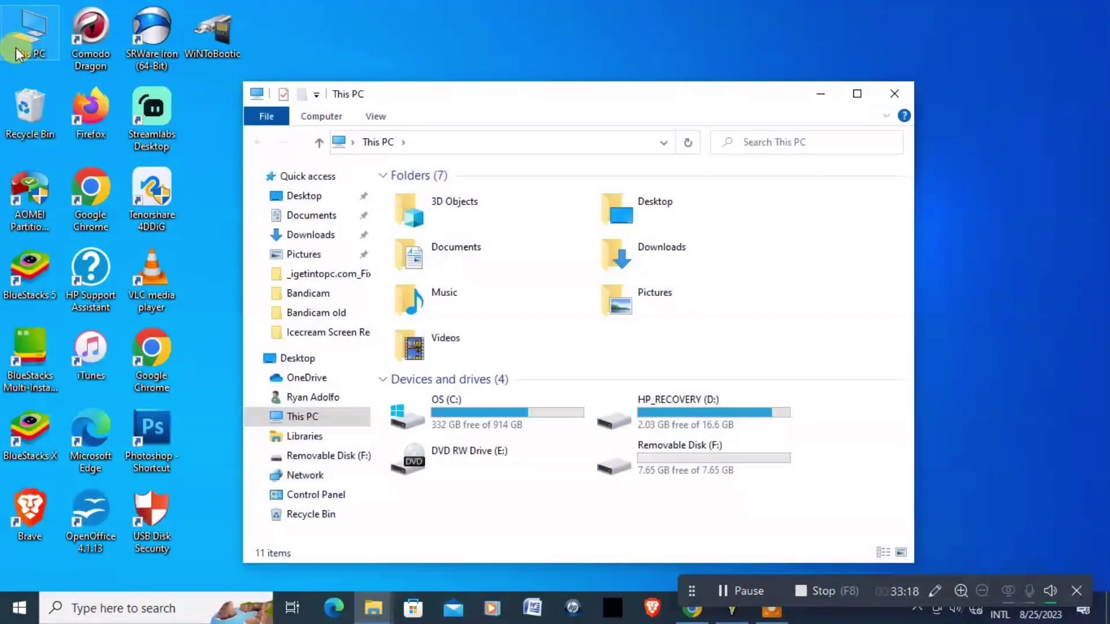
{"action": "left_click", "coordinate": [714, 478]}
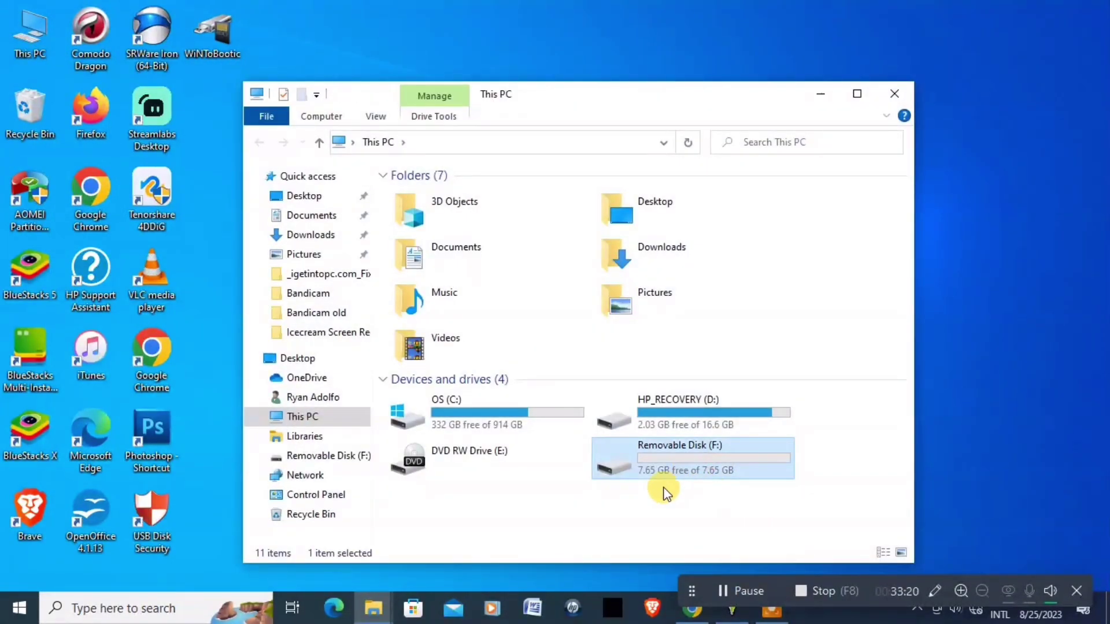